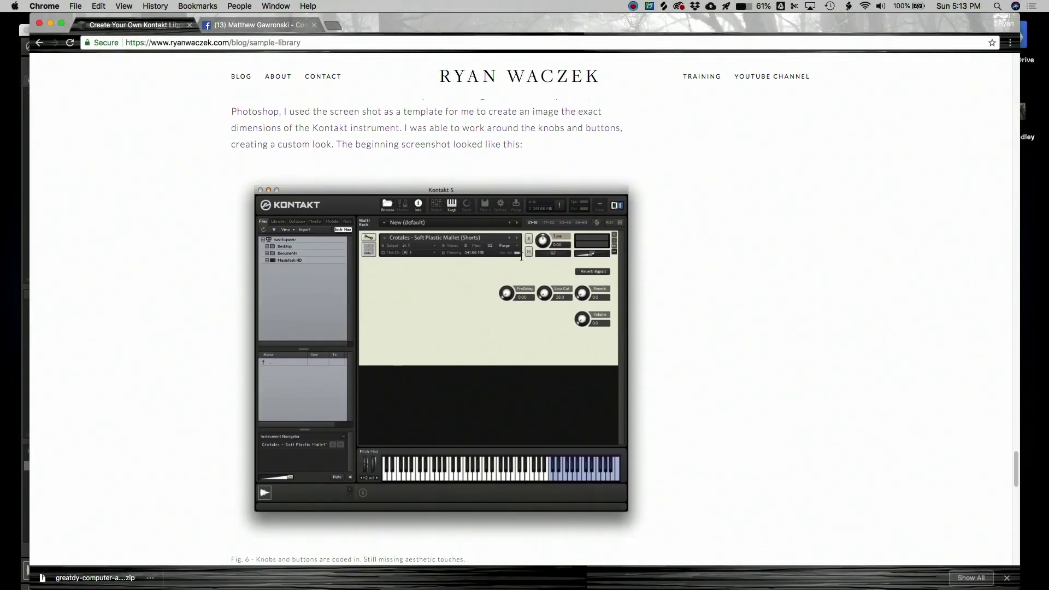
scroll(521, 258, "down", 10)
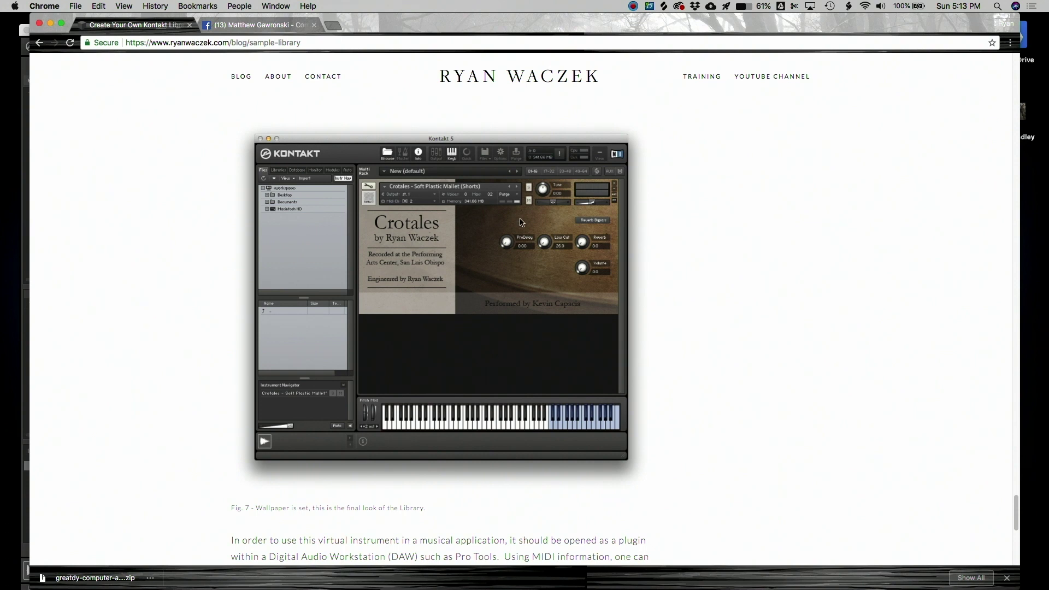
Open Canva in a new tab and create a blank custom design of 800 × 341 px.
left_click(334, 26)
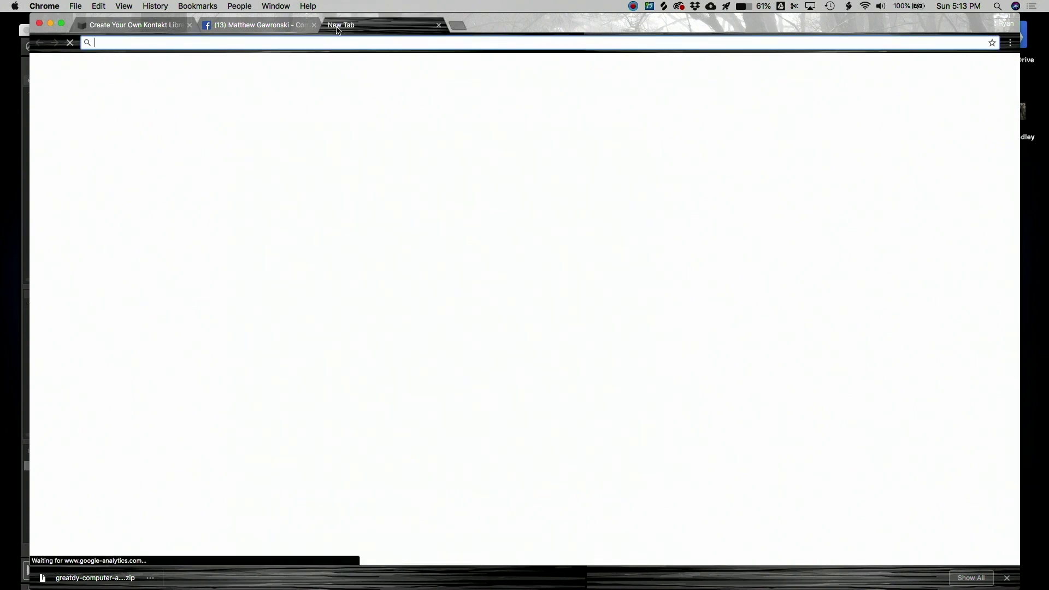
type("canva.com")
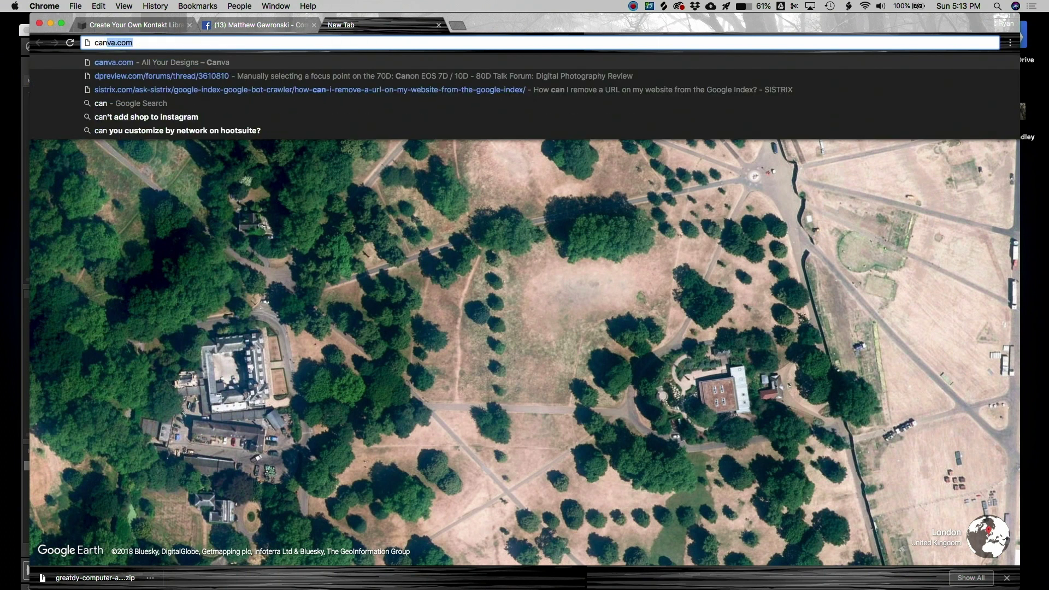
key("Return")
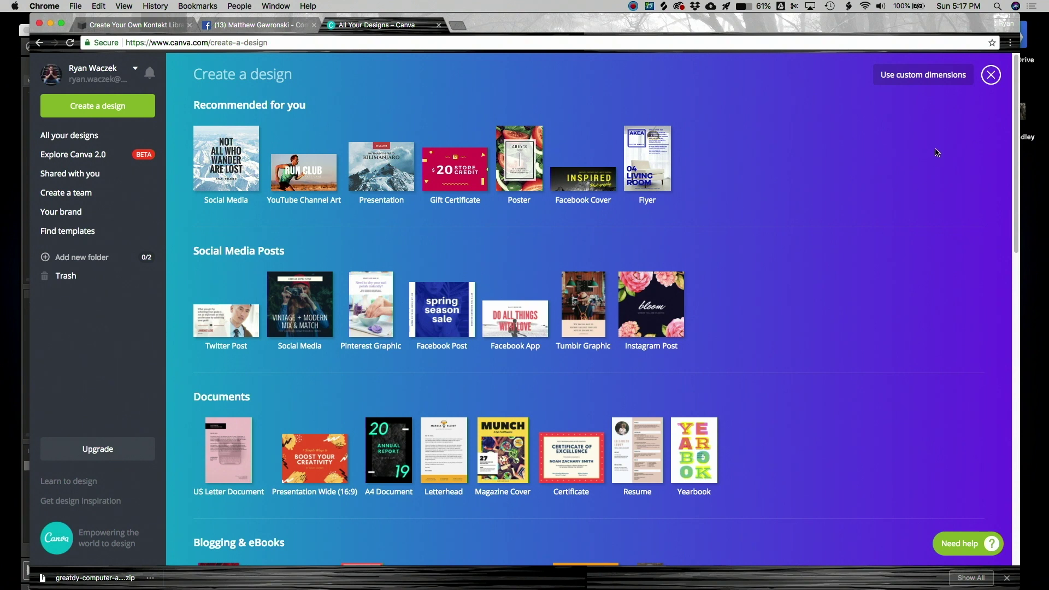
left_click(929, 75)
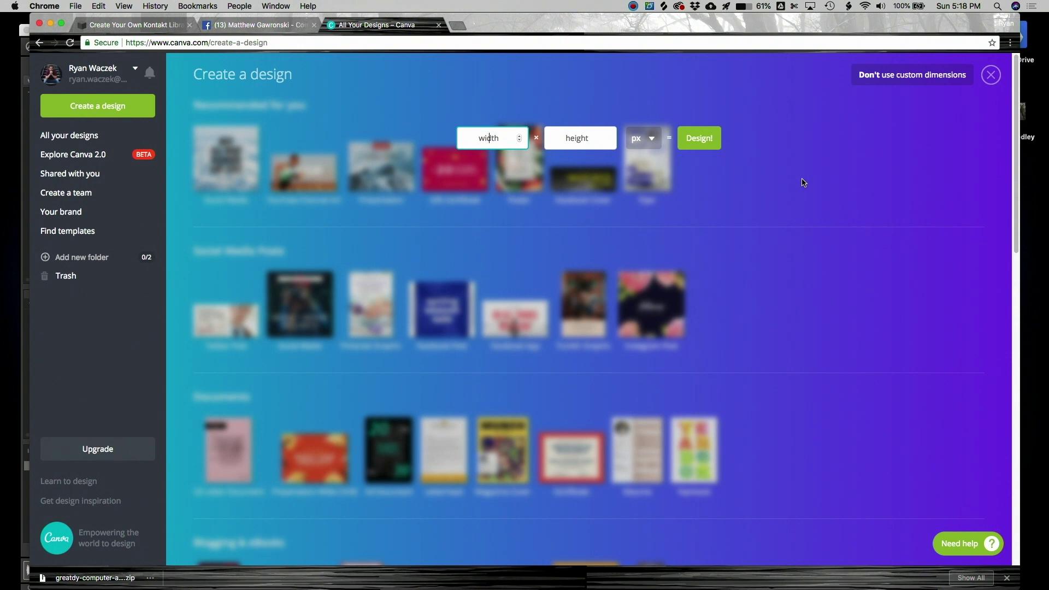
type("800")
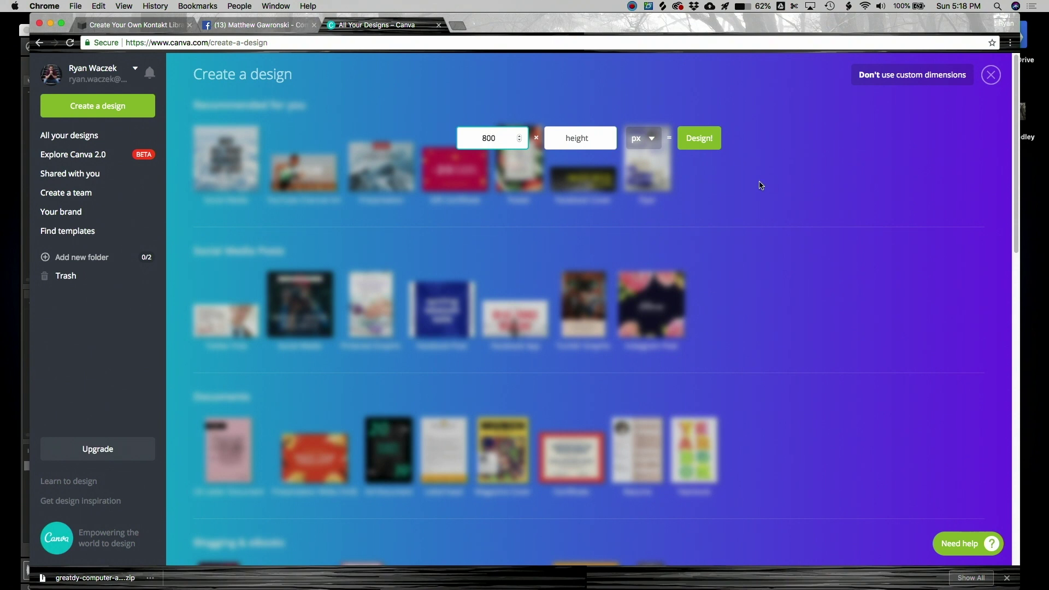
left_click(578, 137)
type("341")
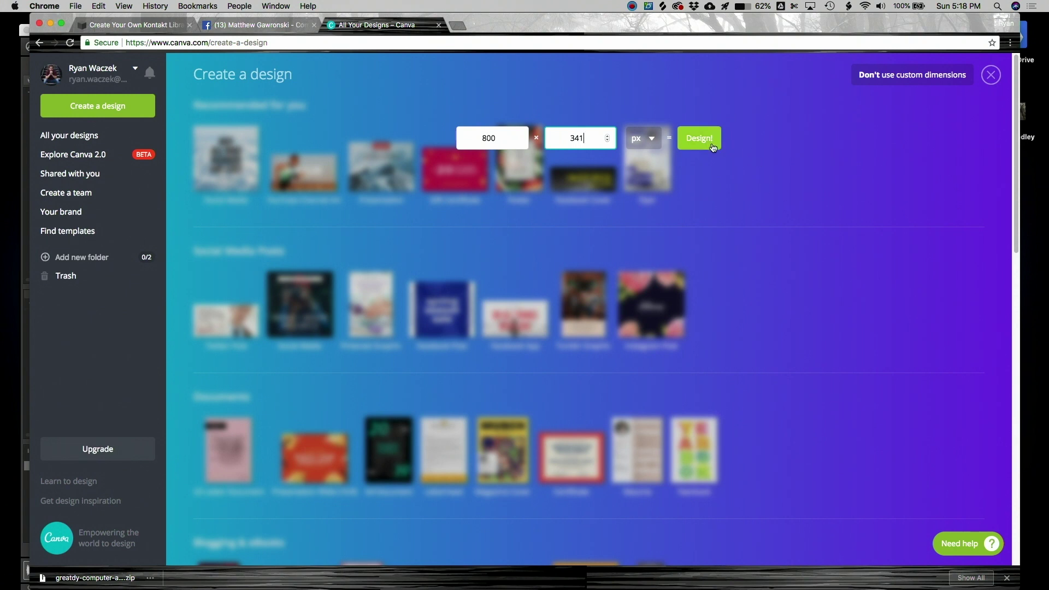
left_click(711, 144)
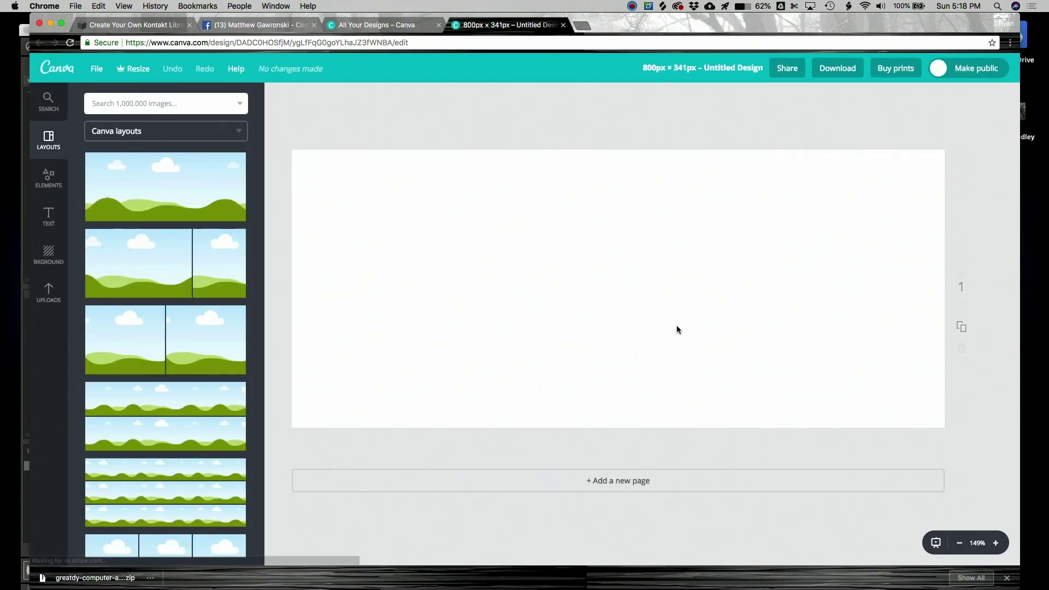
key("super+Tab")
key("super+Tab")
key("super+Tab")
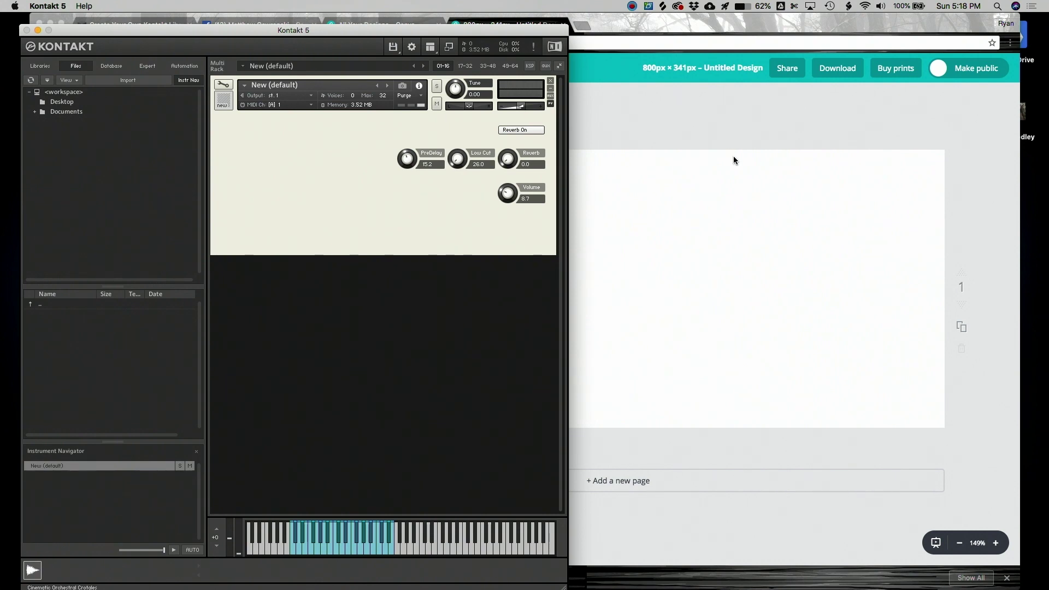
left_click(674, 203)
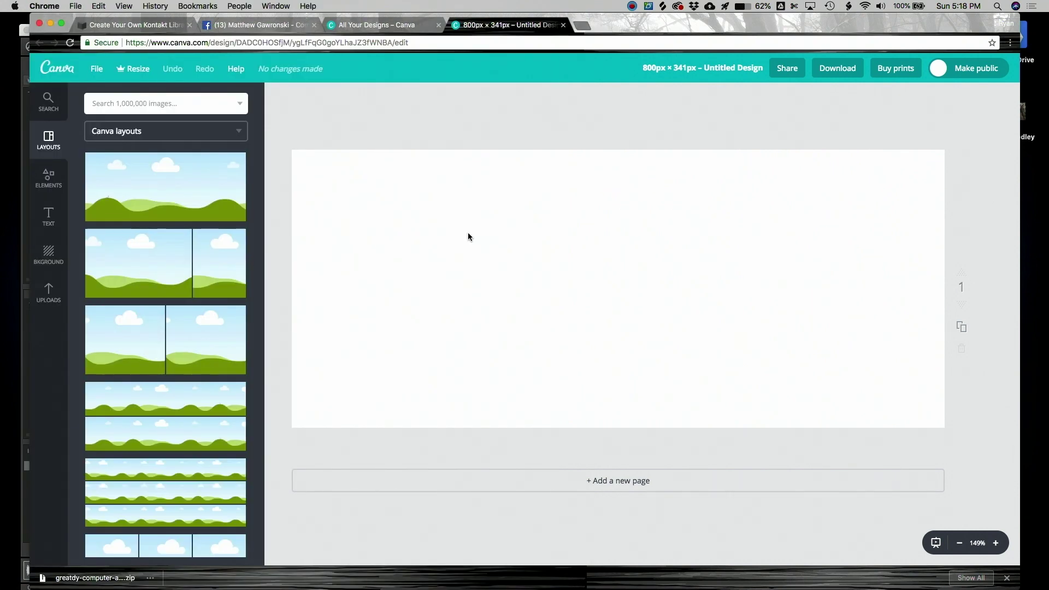
left_click(48, 178)
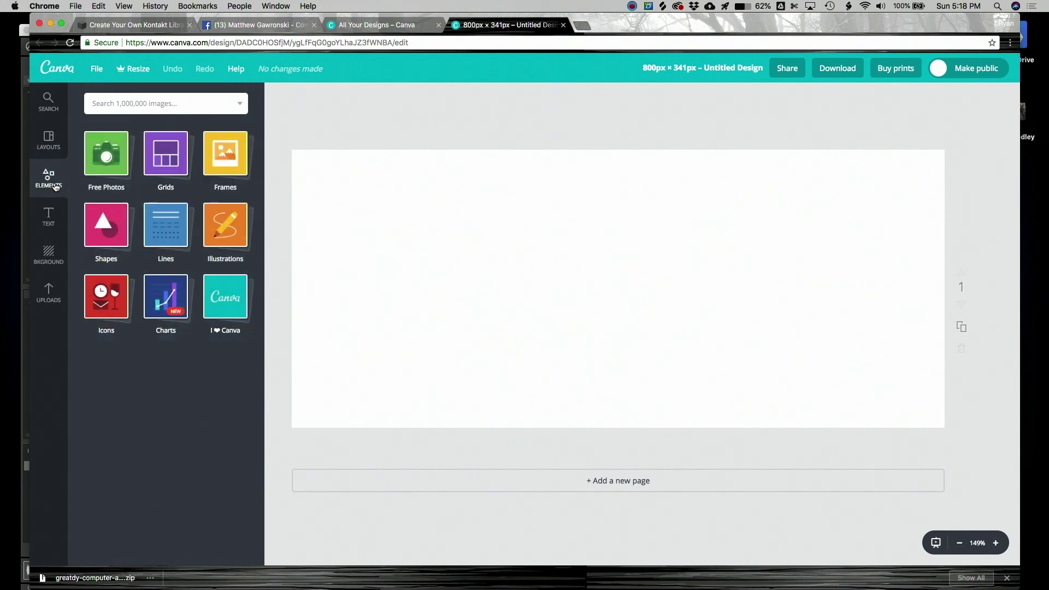
Add a heading text box and move it to the canvas's upper left.
left_click(49, 218)
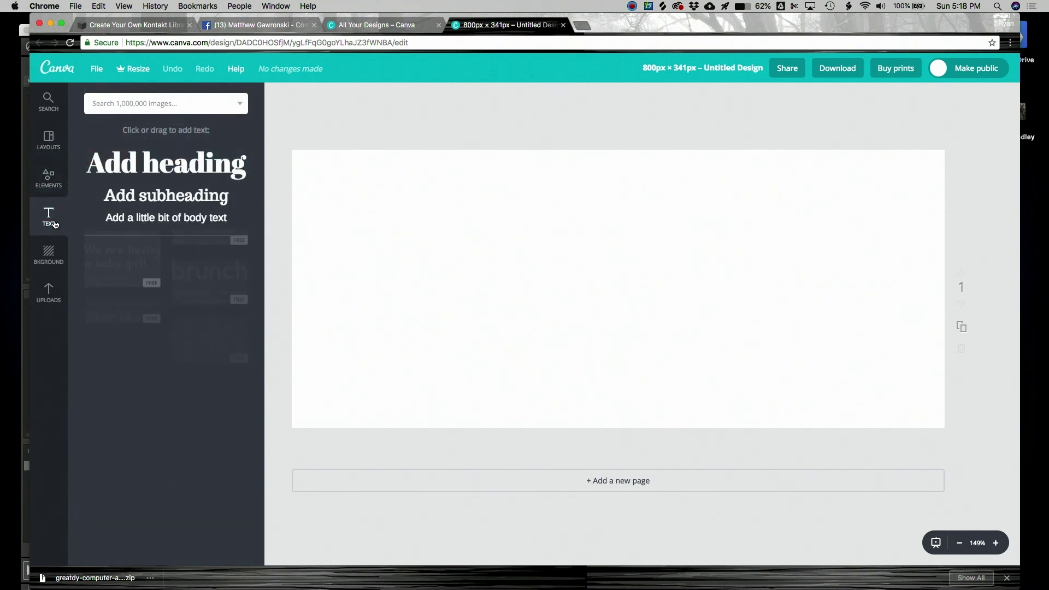
left_click(137, 167)
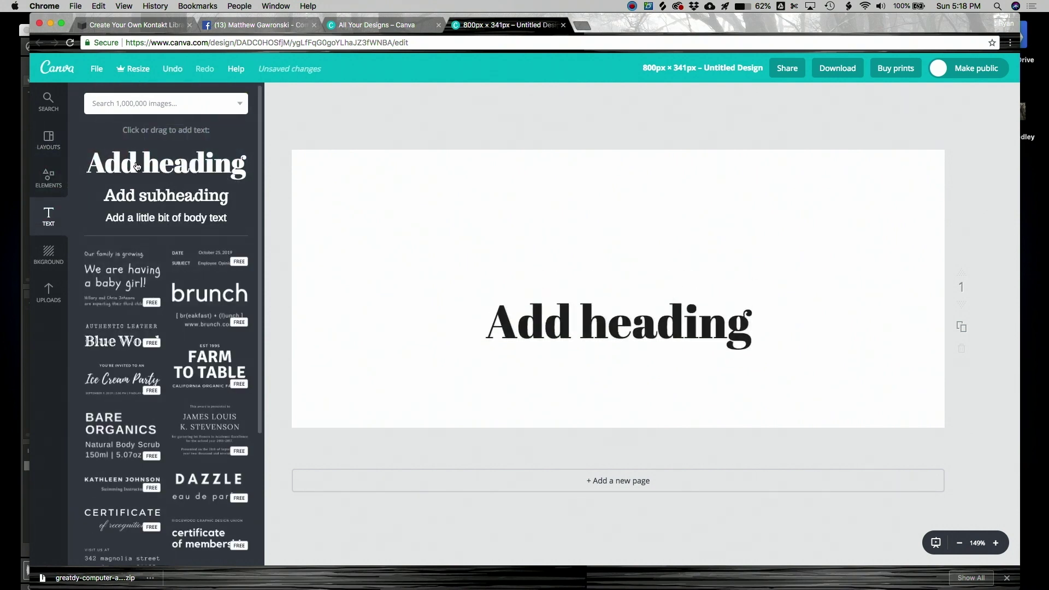
left_click(590, 322)
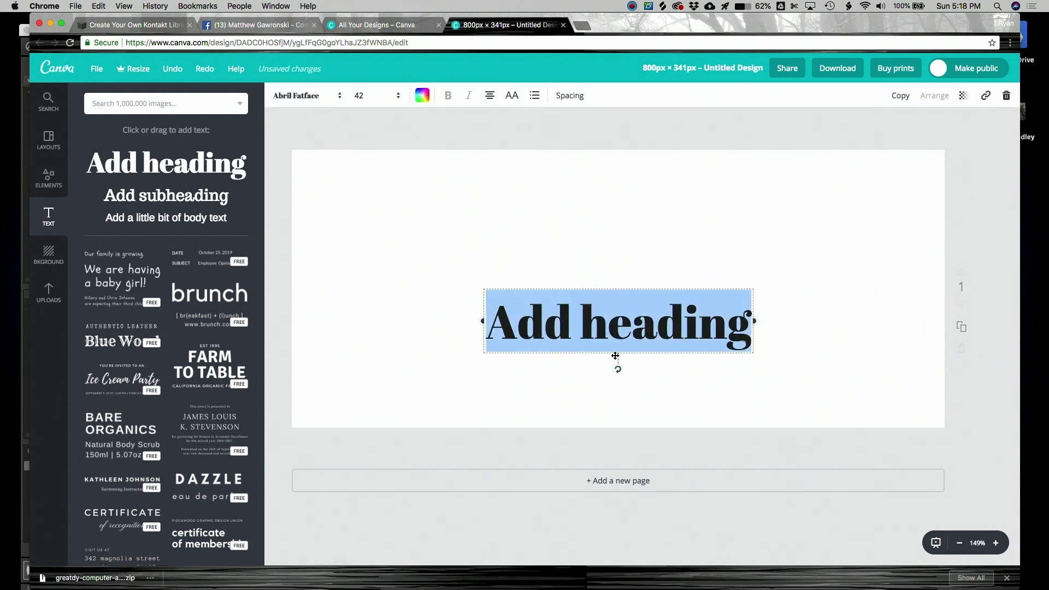
left_click_drag(592, 342, 459, 269)
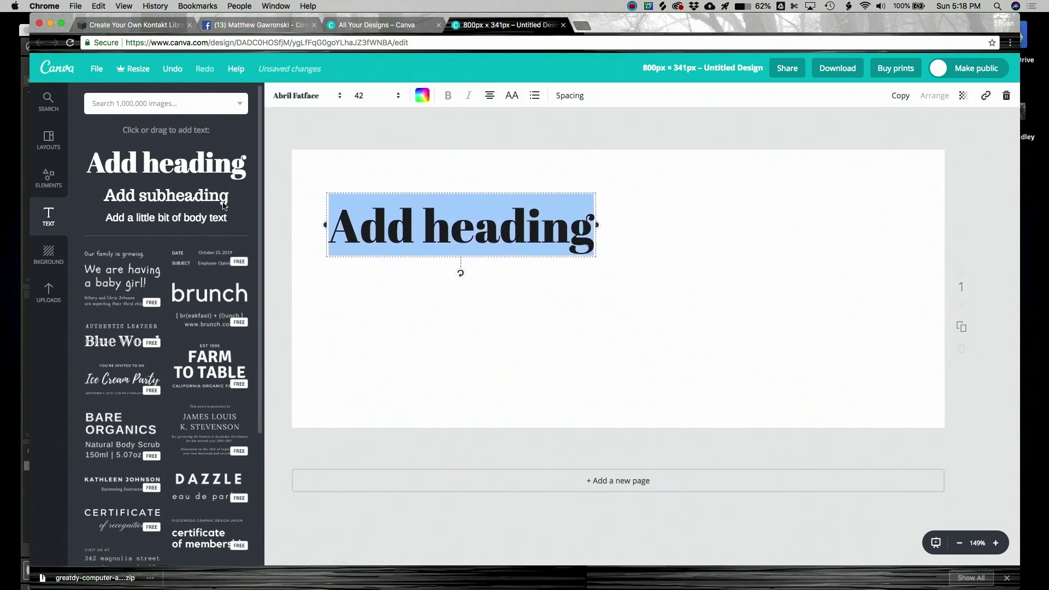
Add a subheading text box and place it directly beneath the heading.
left_click(218, 204)
left_click(579, 323)
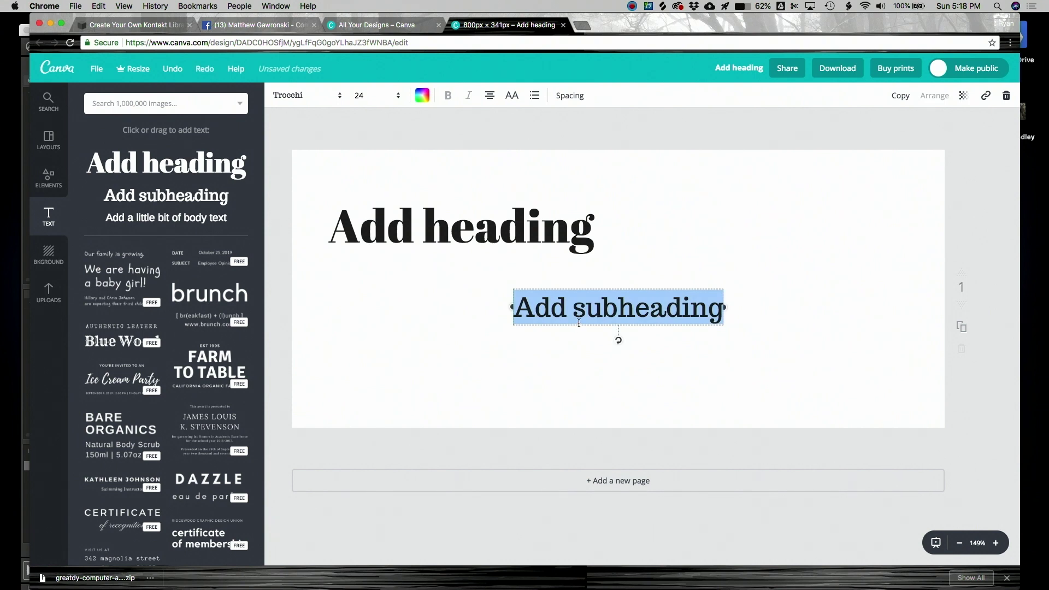
left_click_drag(620, 329, 432, 300)
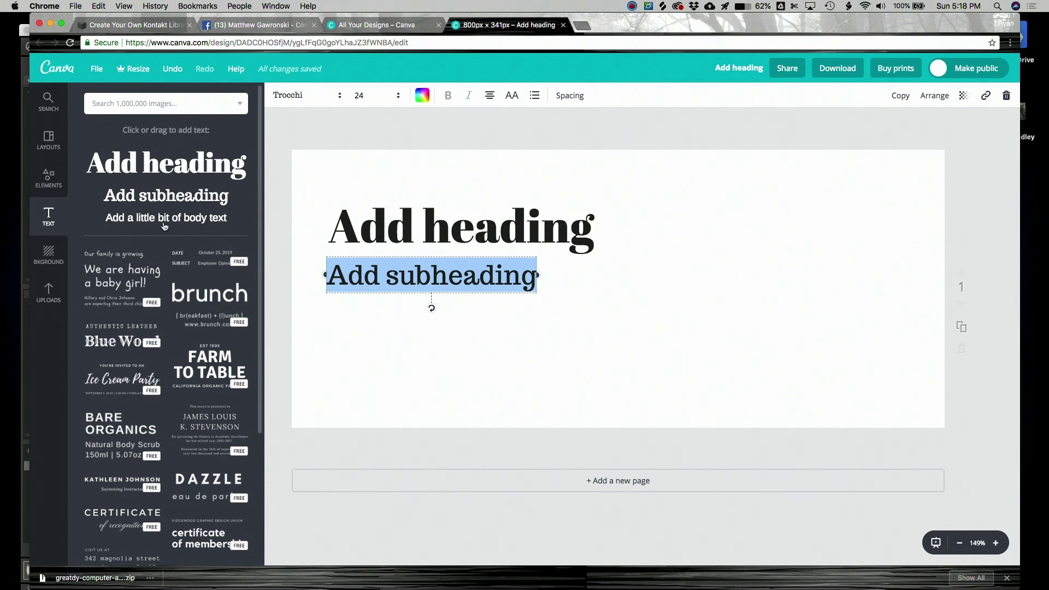
Add the certificate-style text template, then shrink it and position it at the lower left.
scroll(207, 361, "down", 5)
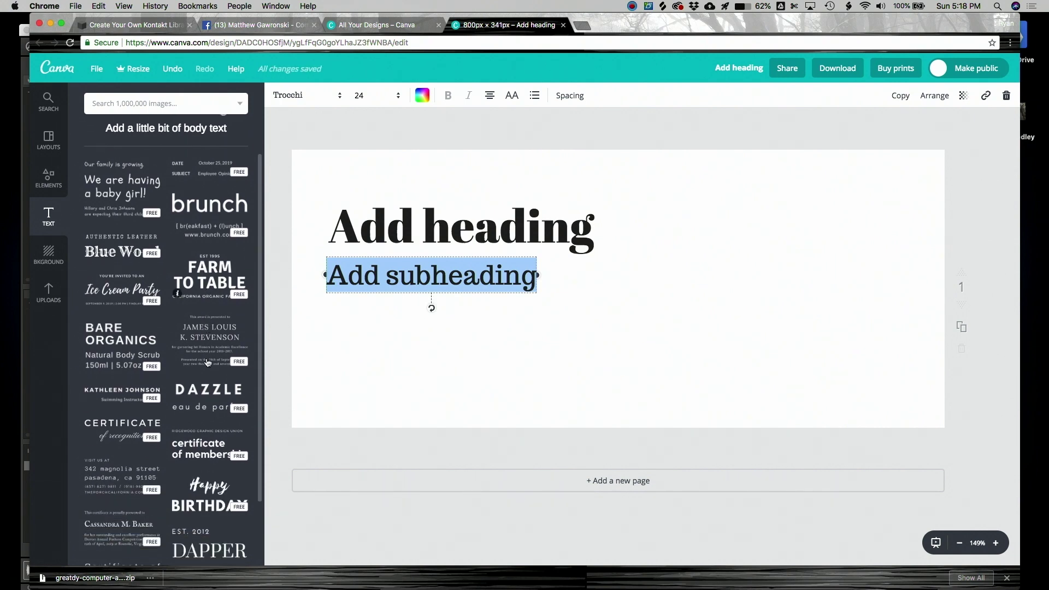
scroll(207, 361, "down", 3)
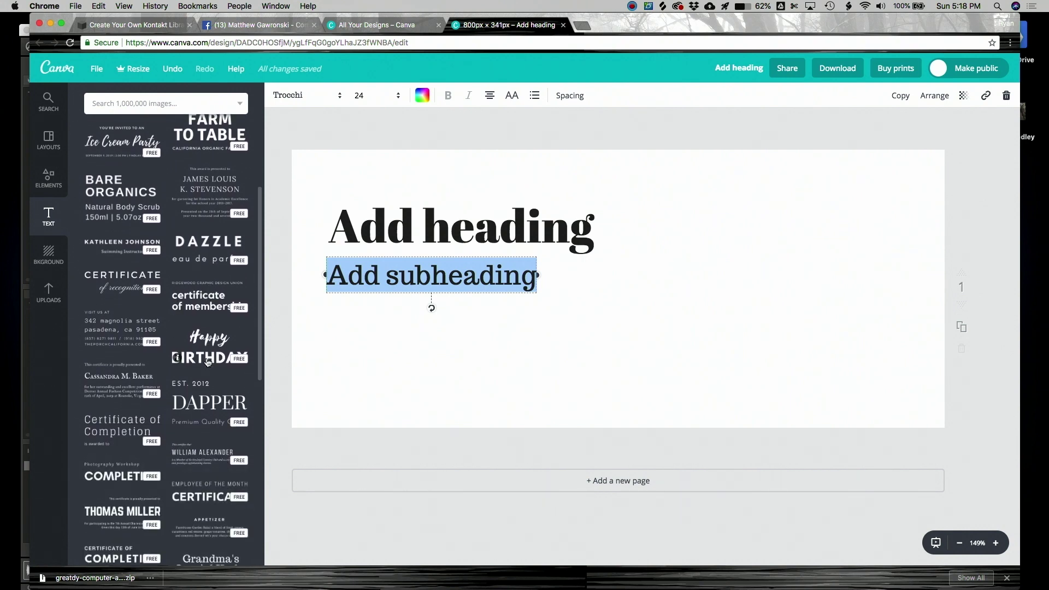
scroll(208, 362, "down", 4)
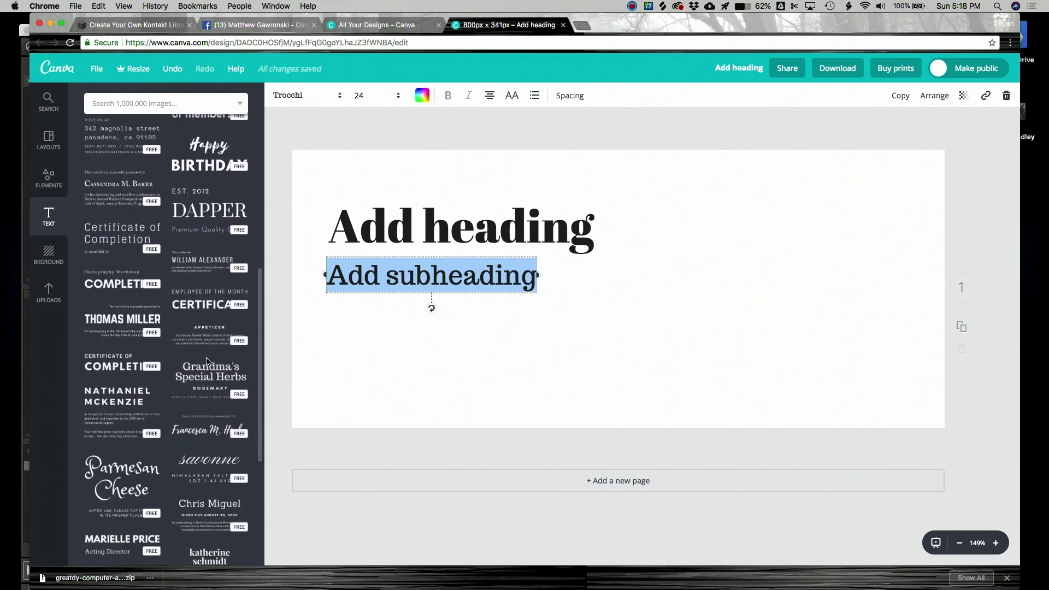
scroll(207, 361, "down", 14)
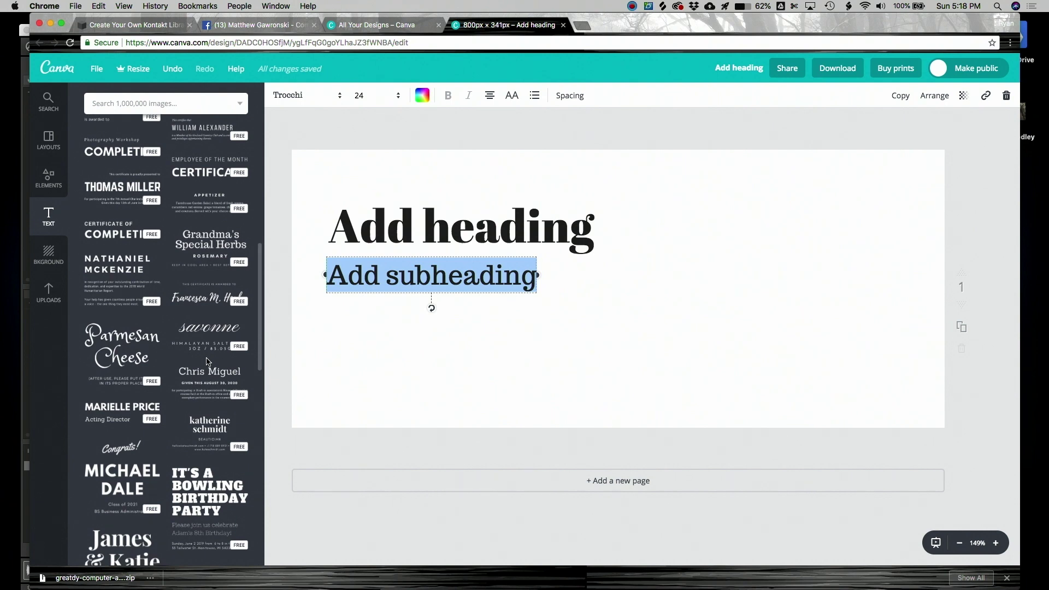
scroll(207, 362, "down", 1)
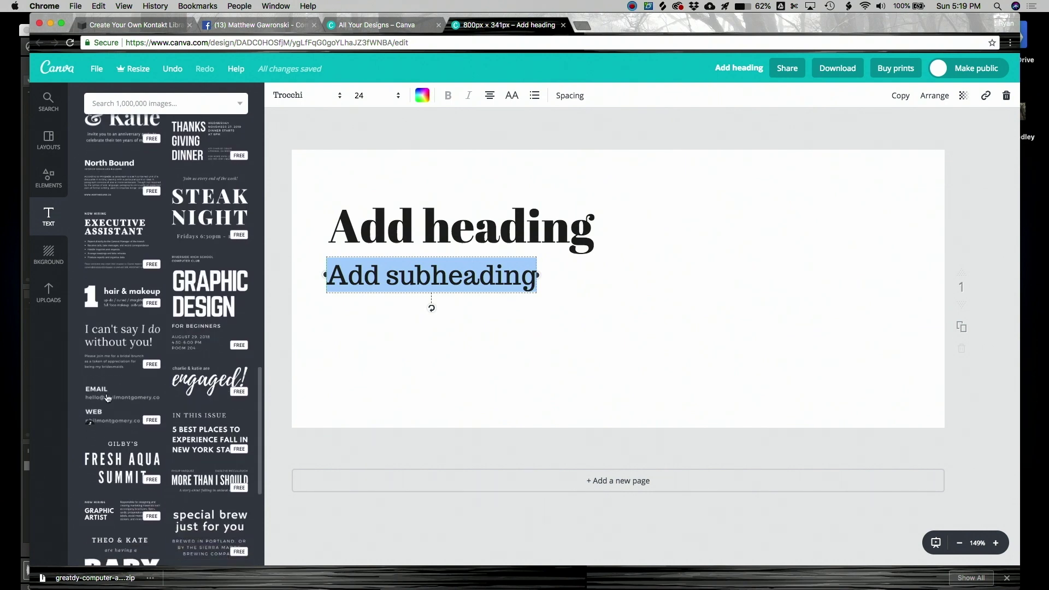
scroll(107, 413, "down", 4)
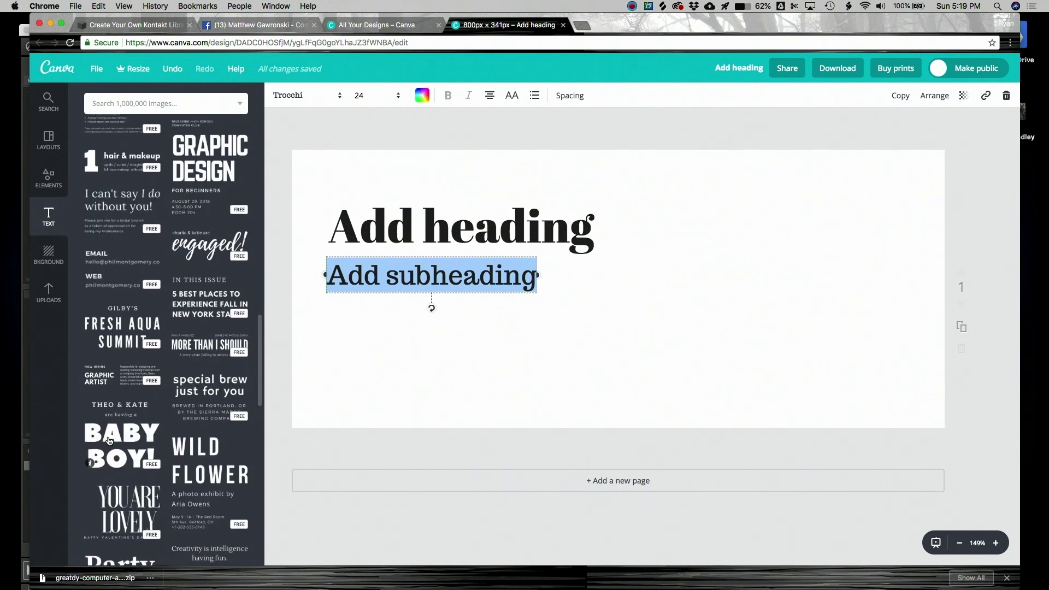
scroll(109, 441, "down", 15)
left_click(206, 331)
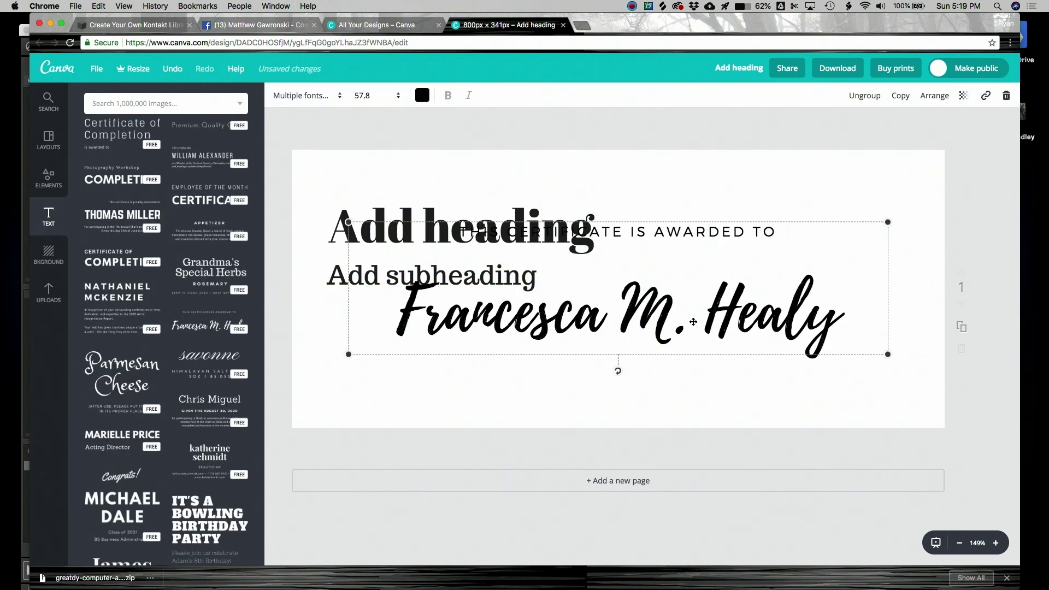
mouse_move(634, 295)
left_mouse_down()
mouse_move(601, 350)
mouse_move(637, 379)
mouse_move(651, 374)
left_mouse_up()
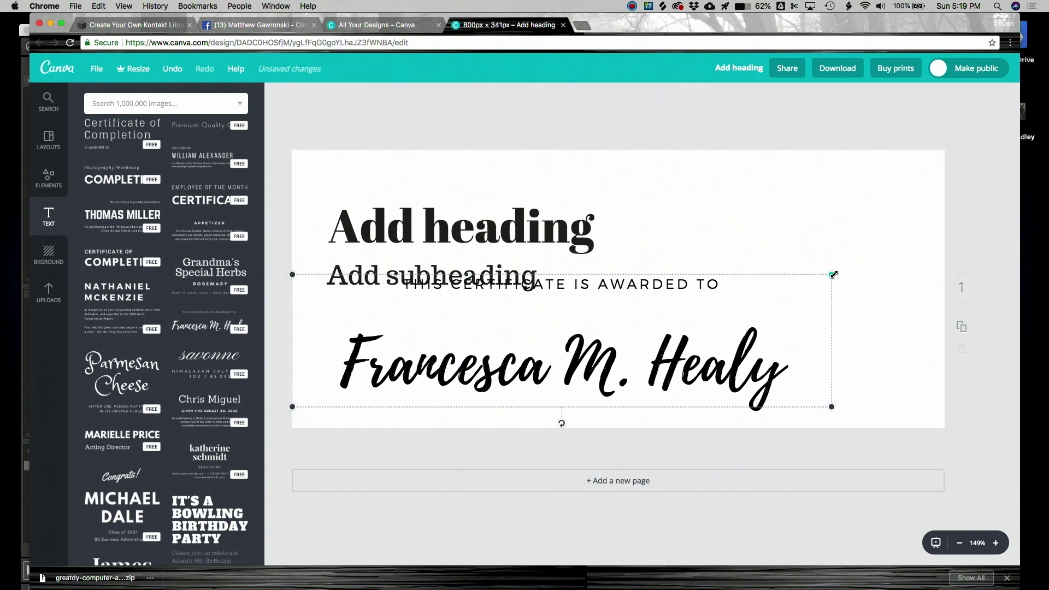
left_click_drag(832, 274, 529, 347)
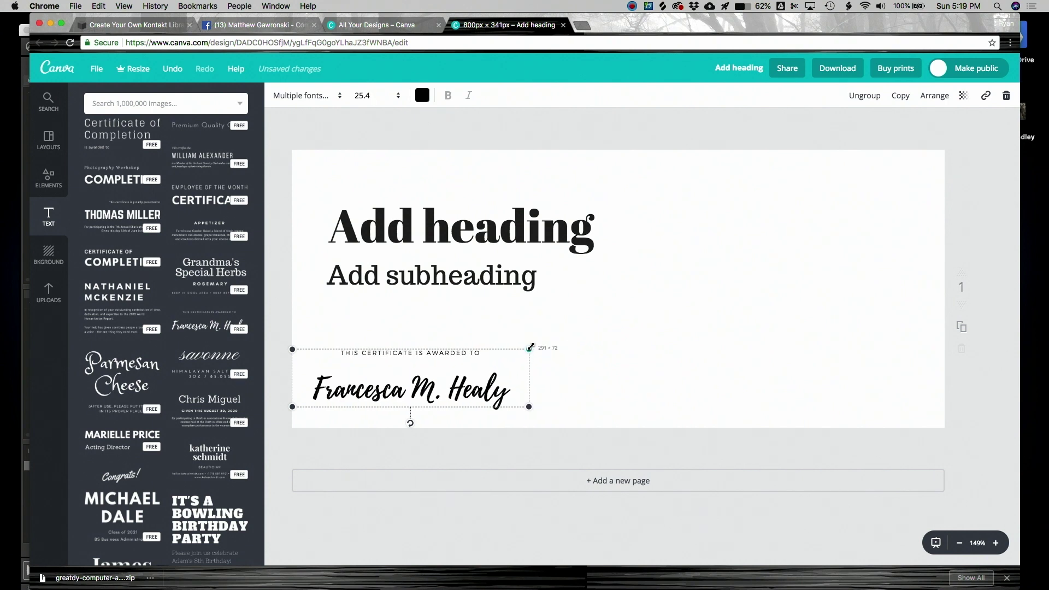
left_click_drag(477, 392, 511, 382)
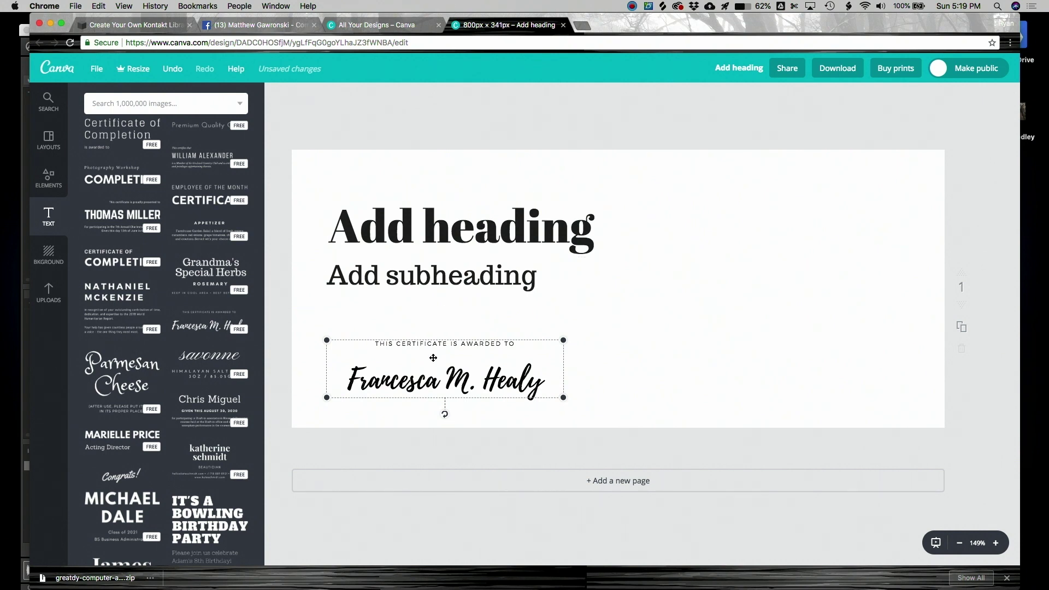
Select the certificate's sample name, then switch to the composer's Facebook tab.
double_click(410, 384)
triple_click(412, 382)
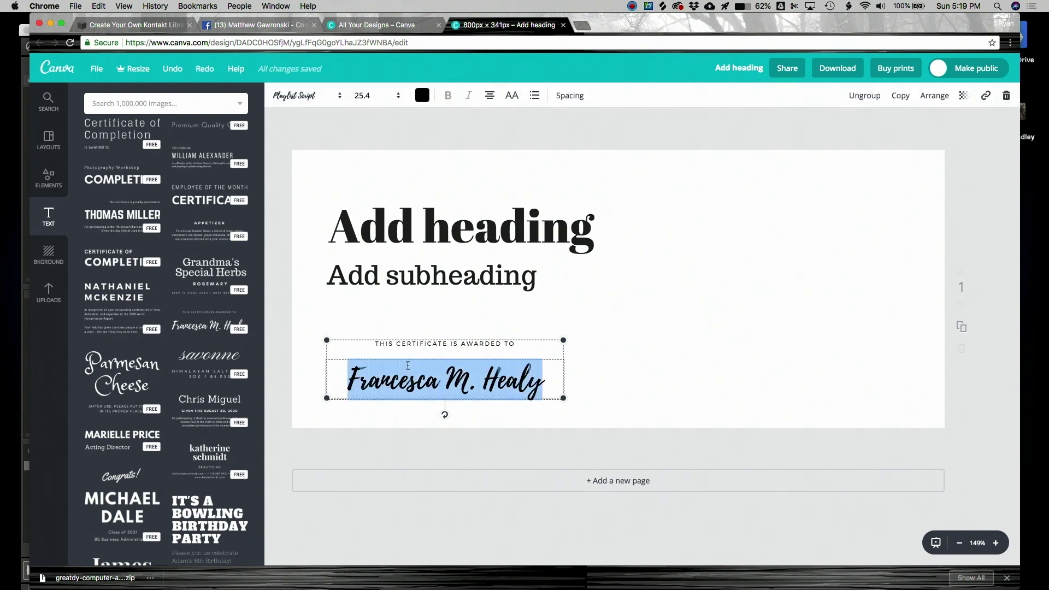
left_click(275, 27)
Select the composer's page name on Facebook and go back to the Canva design.
mouse_move(365, 261)
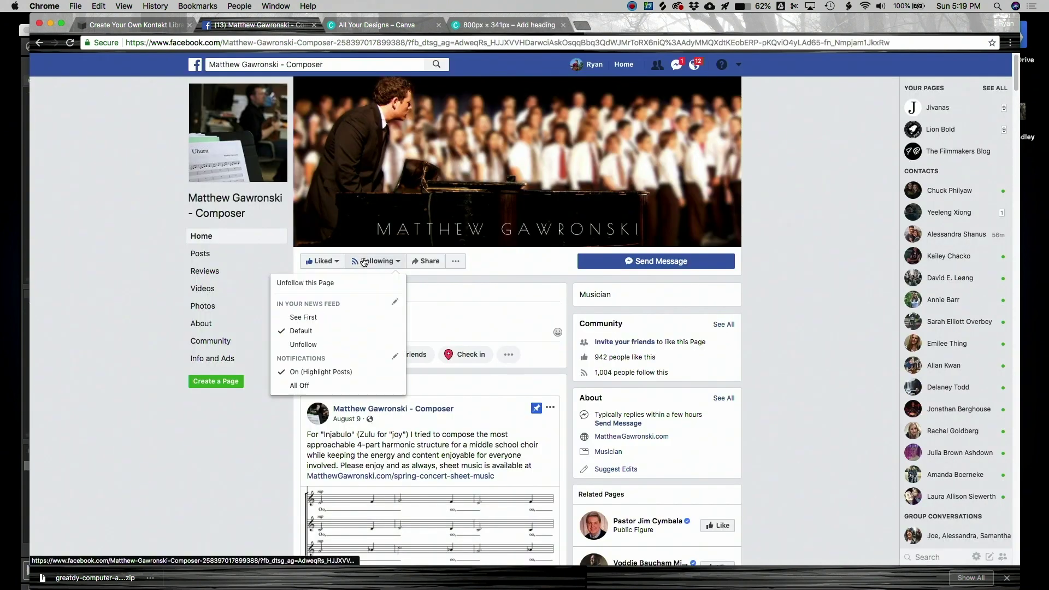
mouse_move(240, 366)
left_mouse_down()
mouse_move(241, 199)
mouse_move(286, 200)
mouse_move(190, 199)
left_mouse_up()
key("super+c")
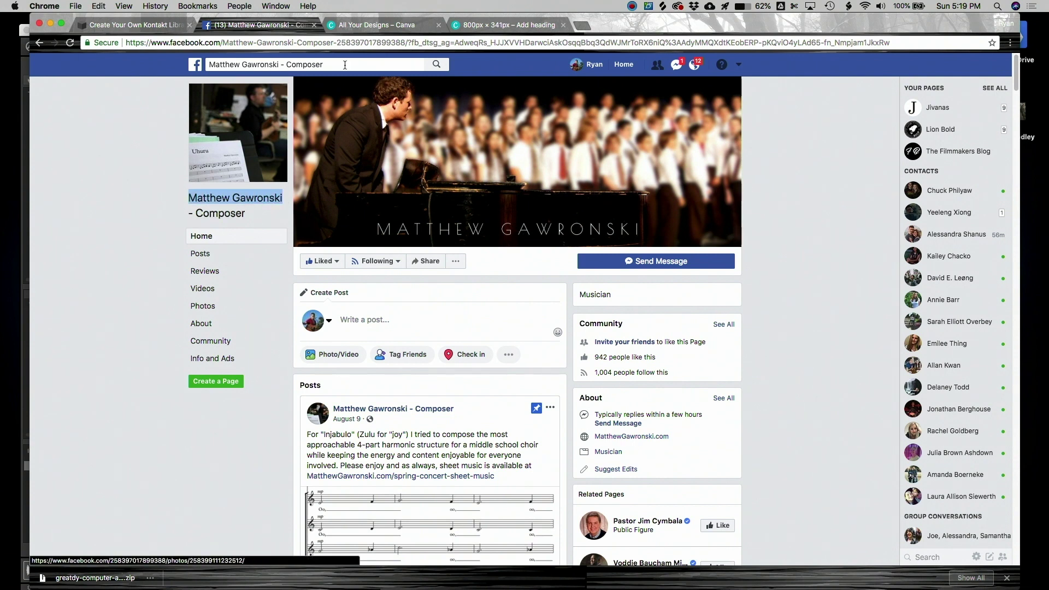
left_click(508, 24)
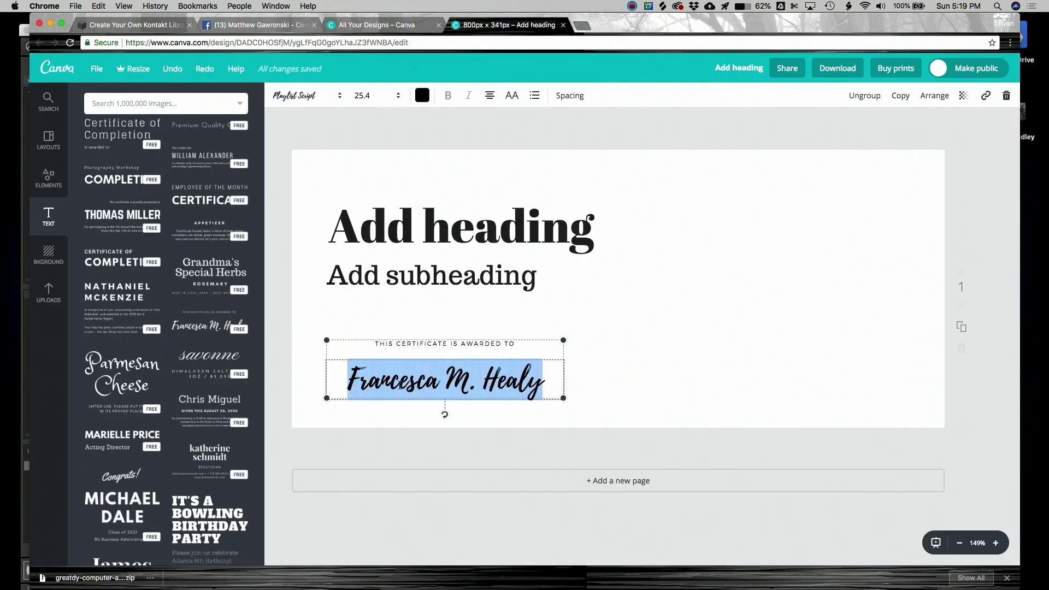
Paste the composer's name over the sample name and change the caption to 'RECORDED BY:'.
key("super+v")
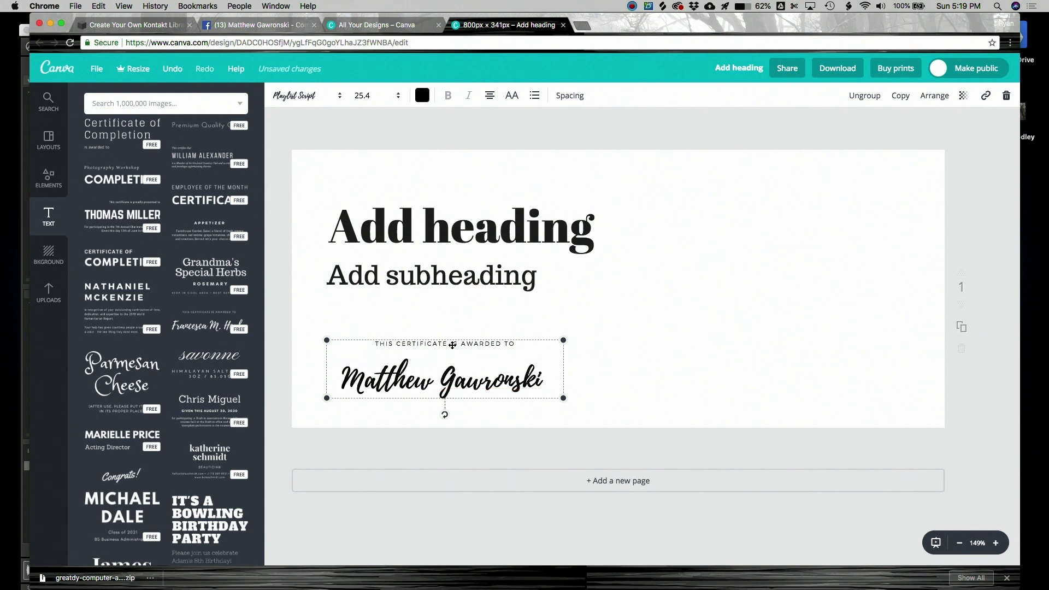
double_click(452, 345)
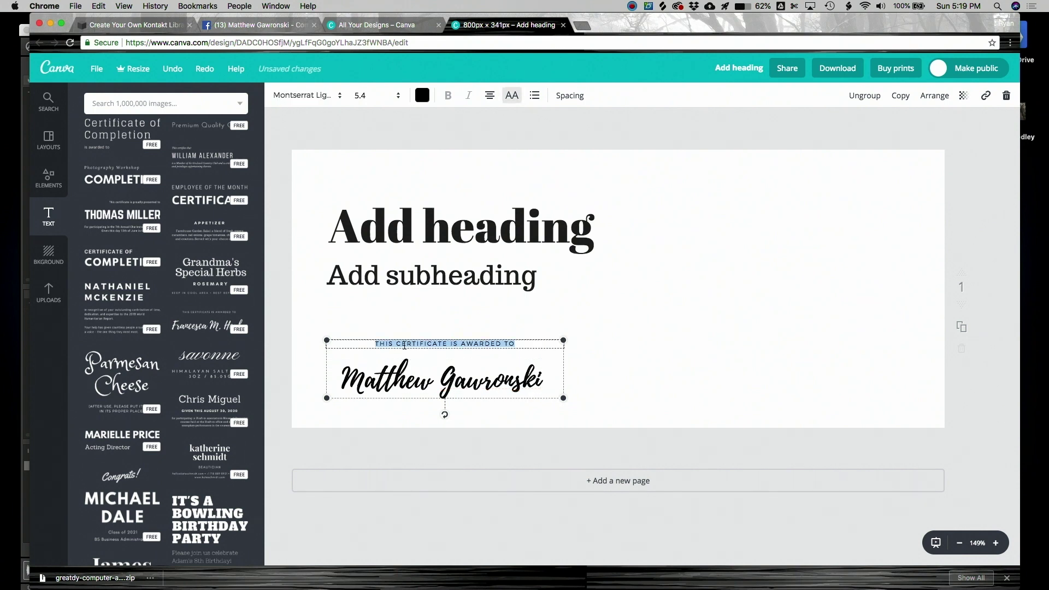
type("RECOR")
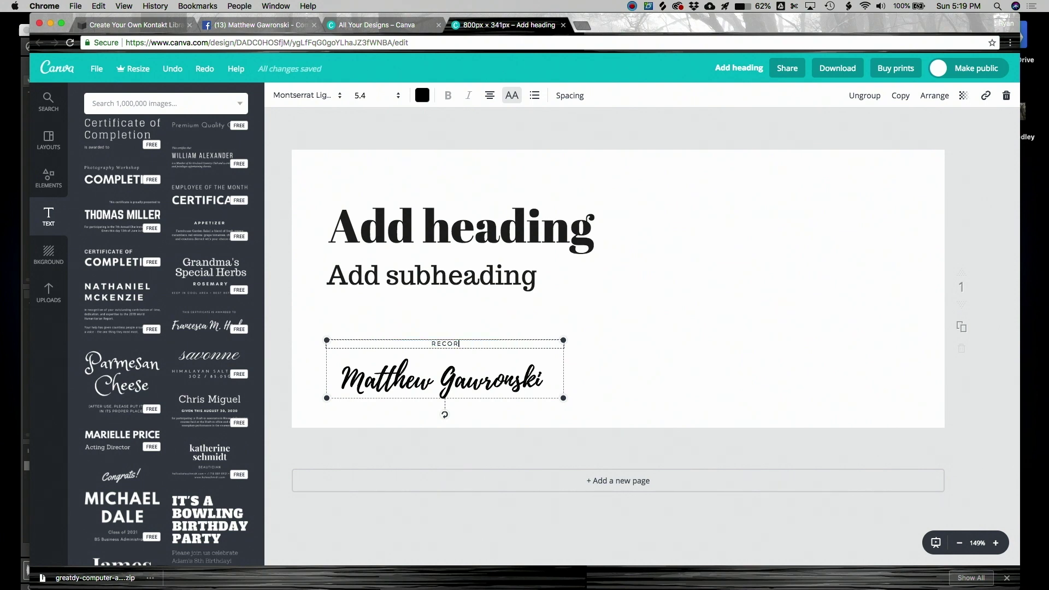
type("DED BY:")
Left-align the RECORDED BY: caption in the certificate block.
double_click(431, 223)
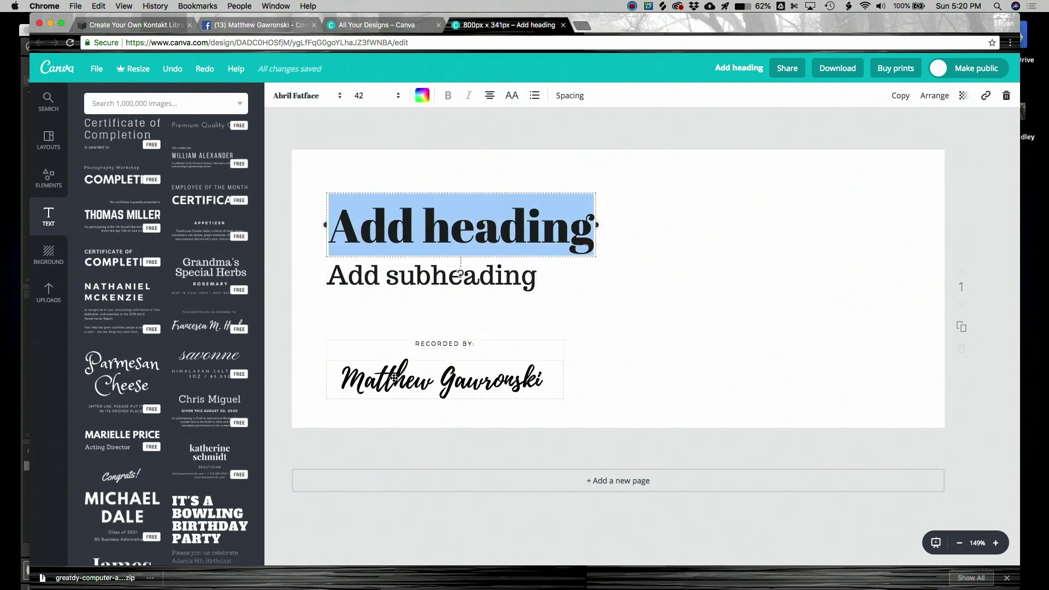
left_click(416, 344)
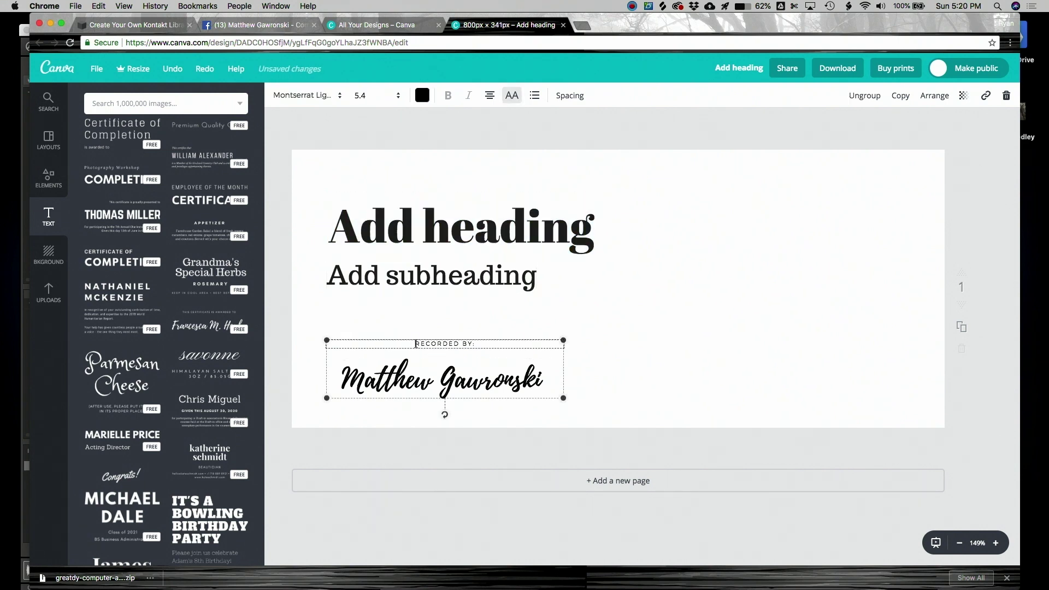
left_click(488, 97)
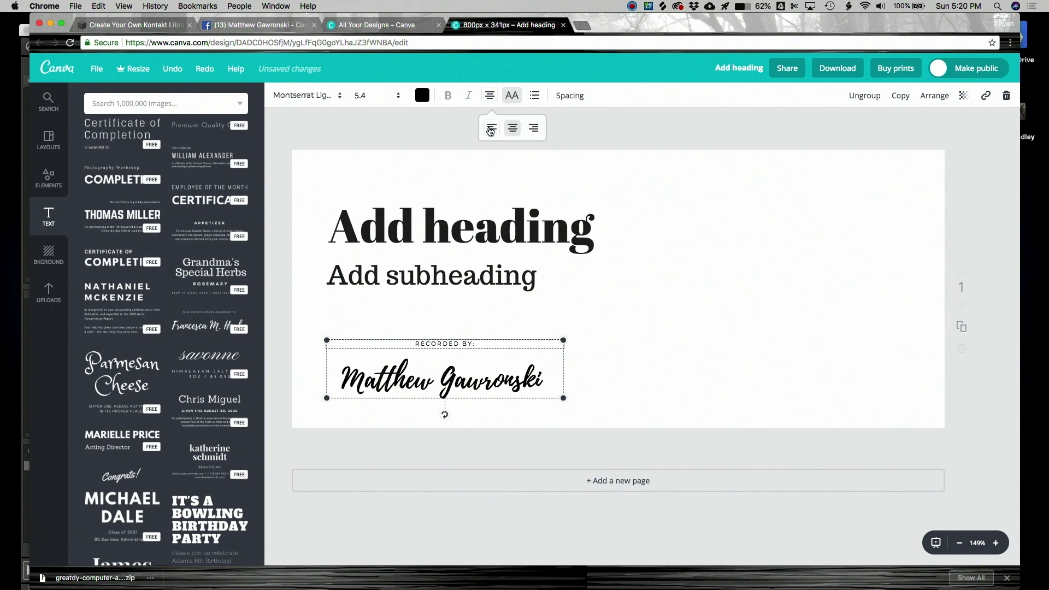
left_click(491, 129)
Clear the heading placeholder and type 'Men's Choir' in its place.
double_click(426, 276)
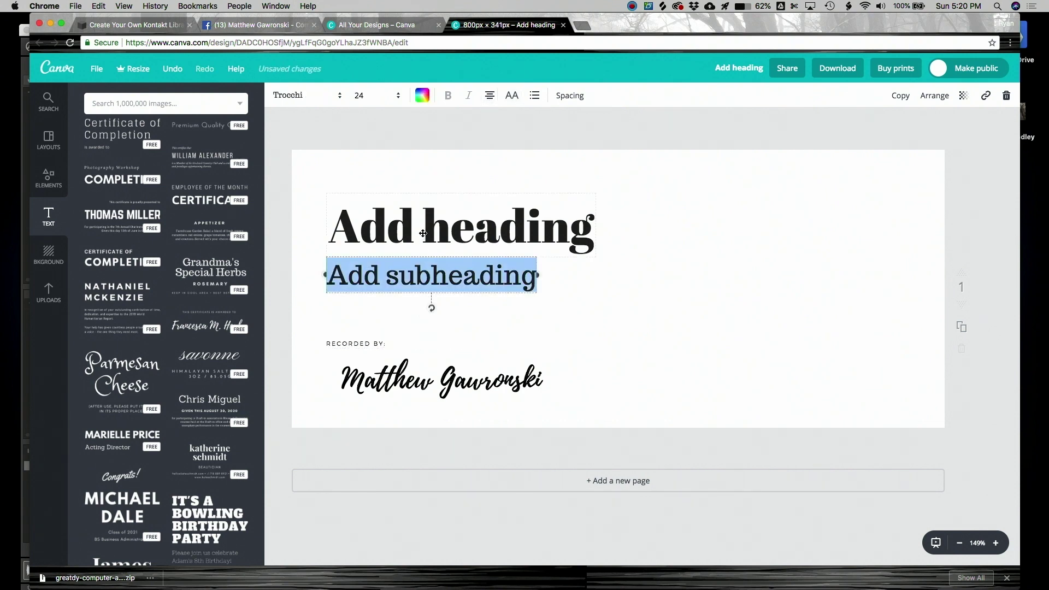
left_click(460, 274)
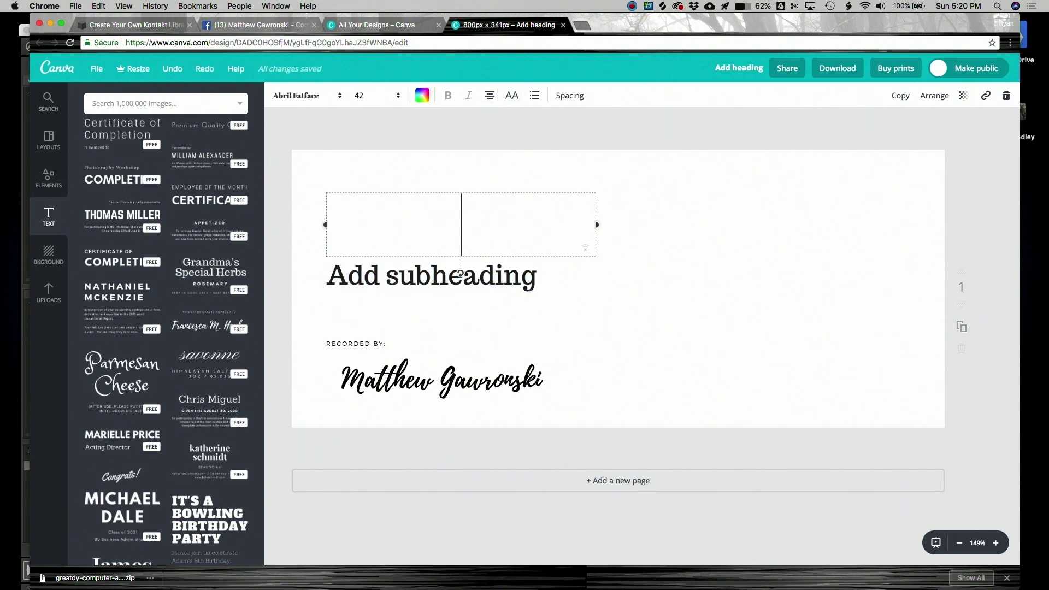
type("Men'")
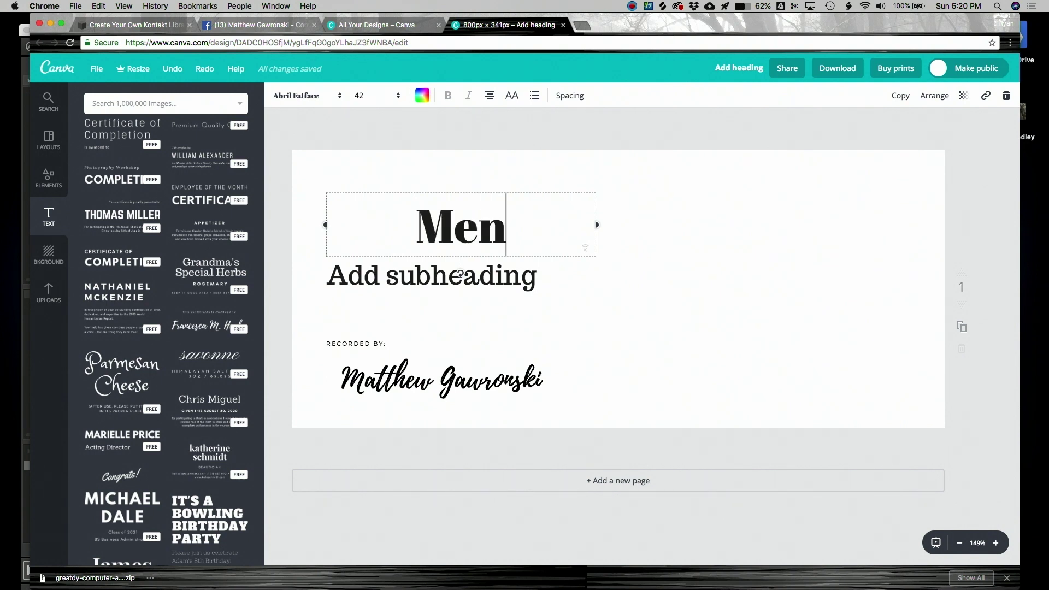
type("s Choir")
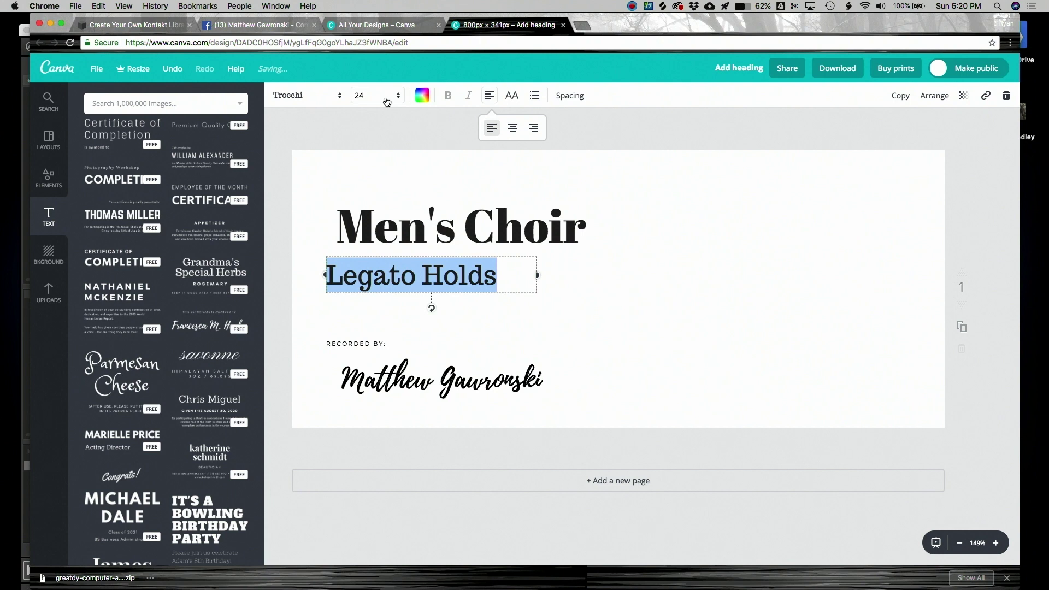
Set Legato Holds to font size 16 and left-align the Men's Choir heading.
left_click(387, 103)
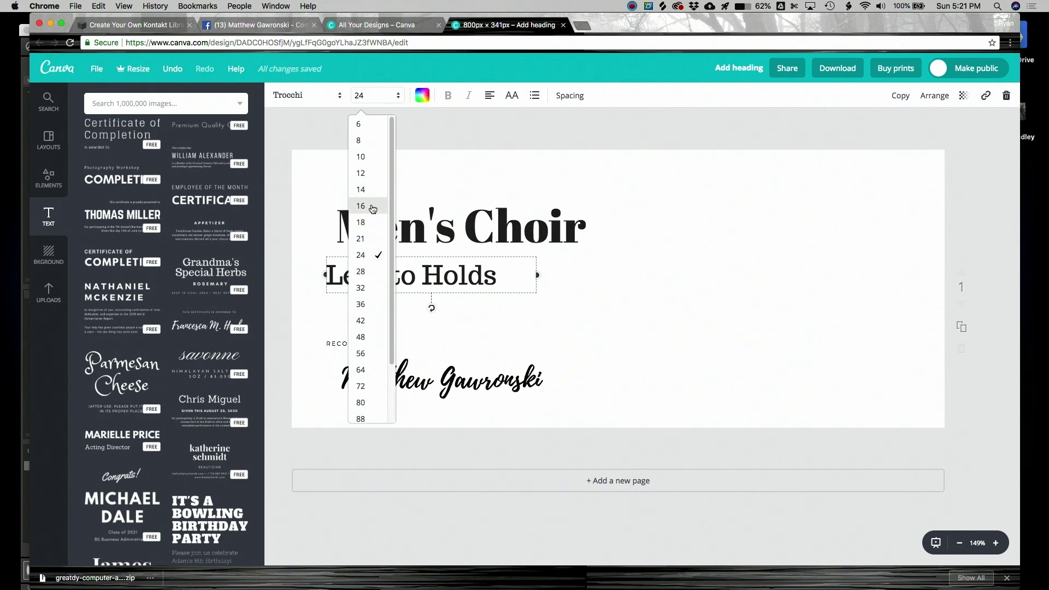
left_click(372, 209)
left_click(349, 224)
left_click(490, 96)
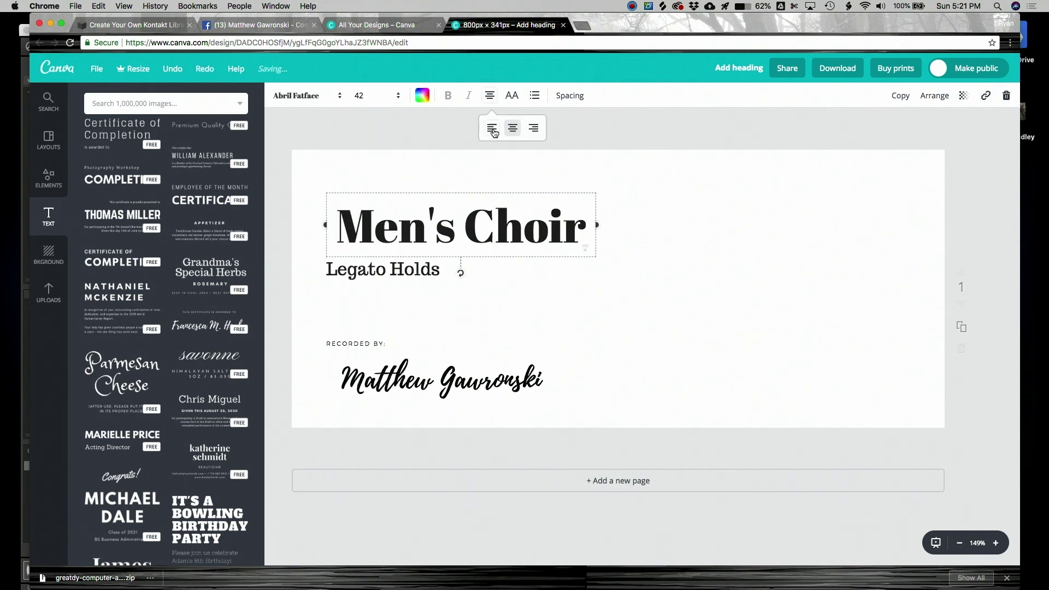
left_click(493, 128)
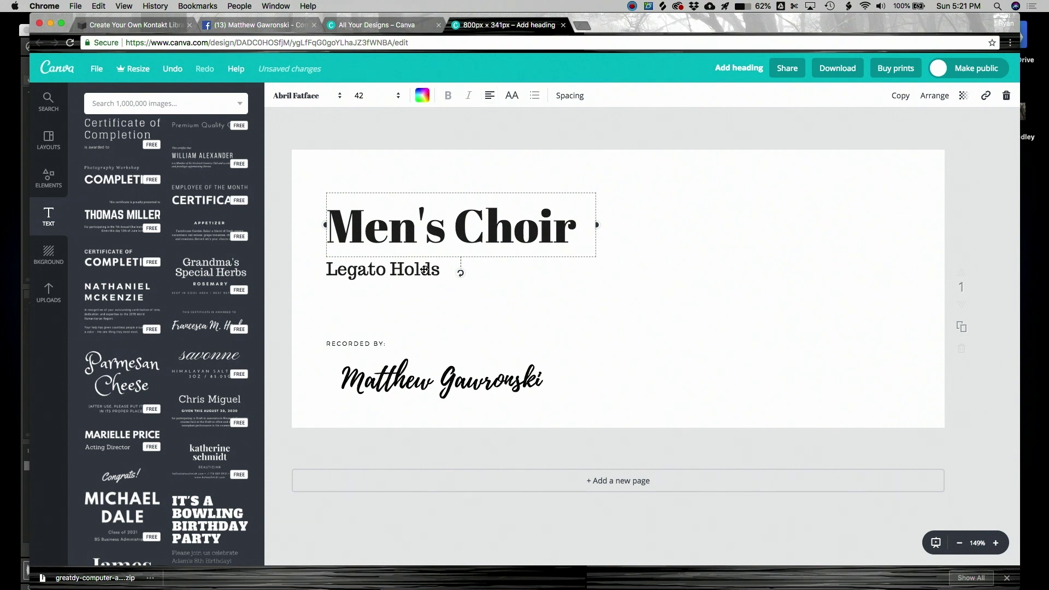
Left-align the composer's name group, then deselect to review the layout.
left_click(409, 374)
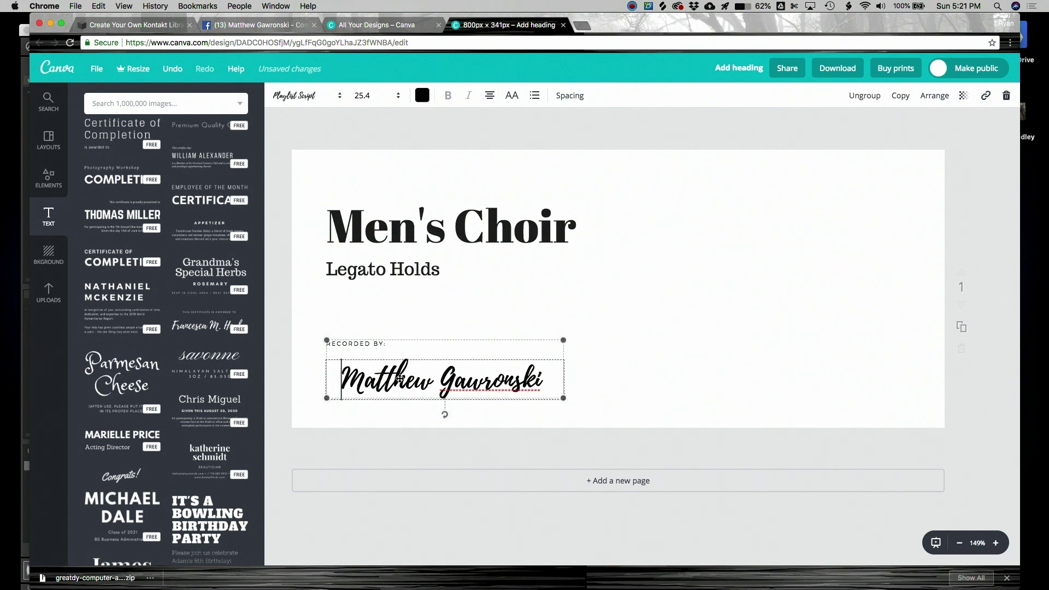
left_click(491, 96)
left_click(492, 136)
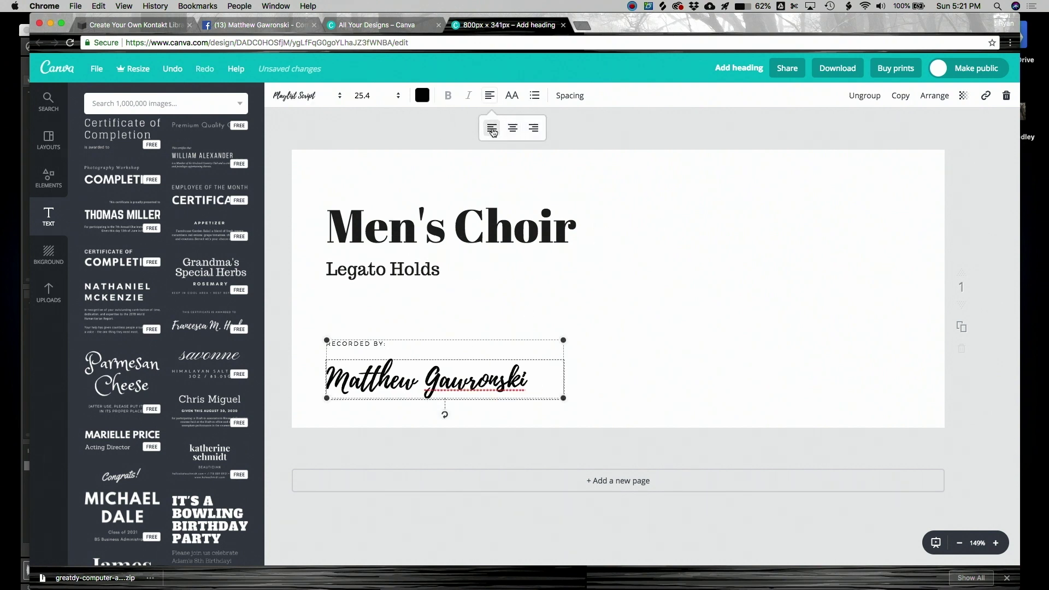
left_click(670, 240)
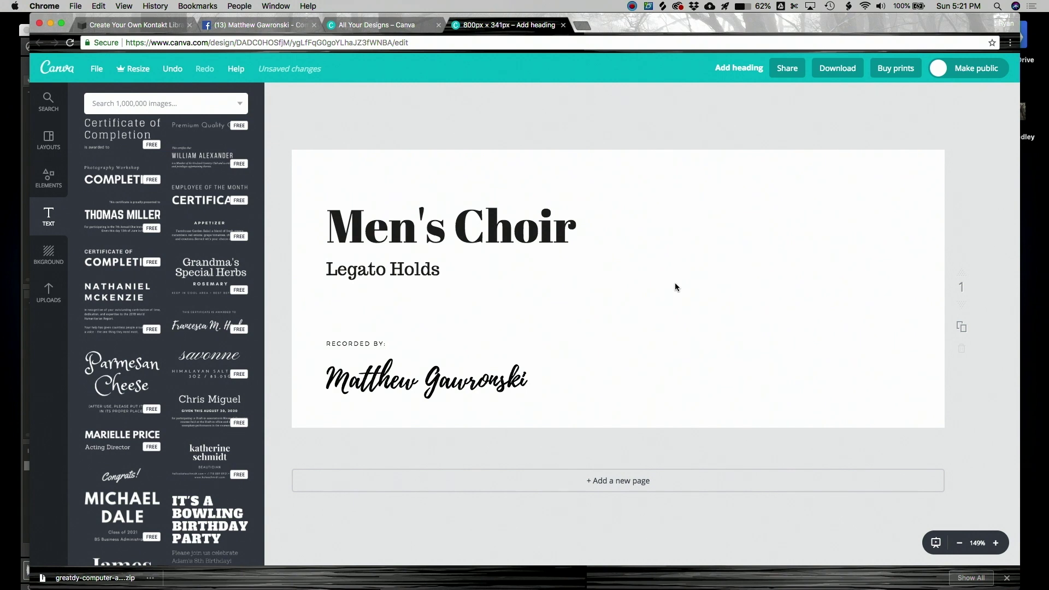
Load Unsplash in a new tab, browse its photo feed, and focus the search field.
left_click(583, 26)
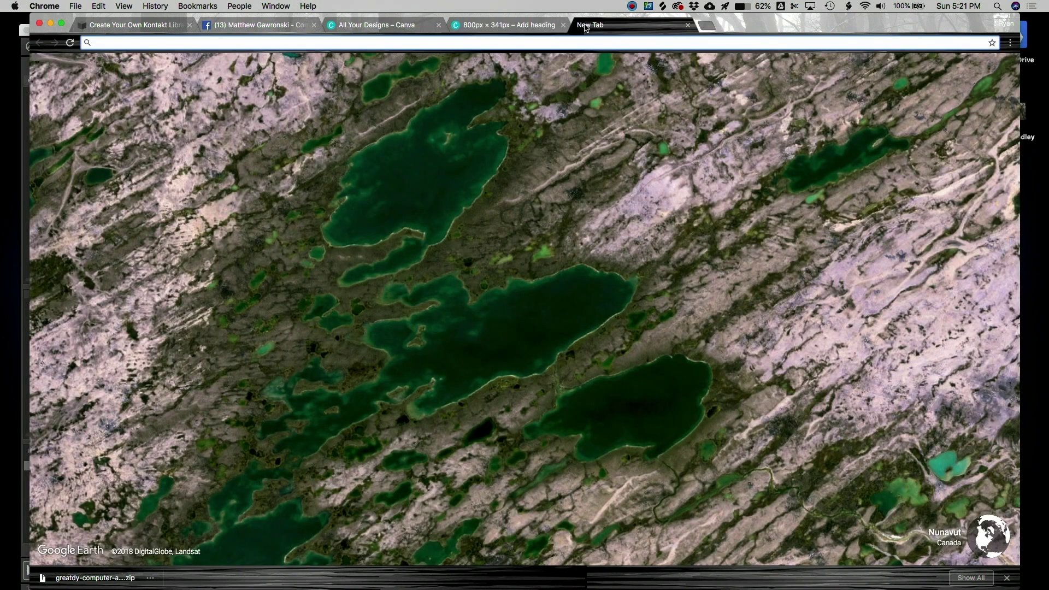
type("unsplash")
key("Return")
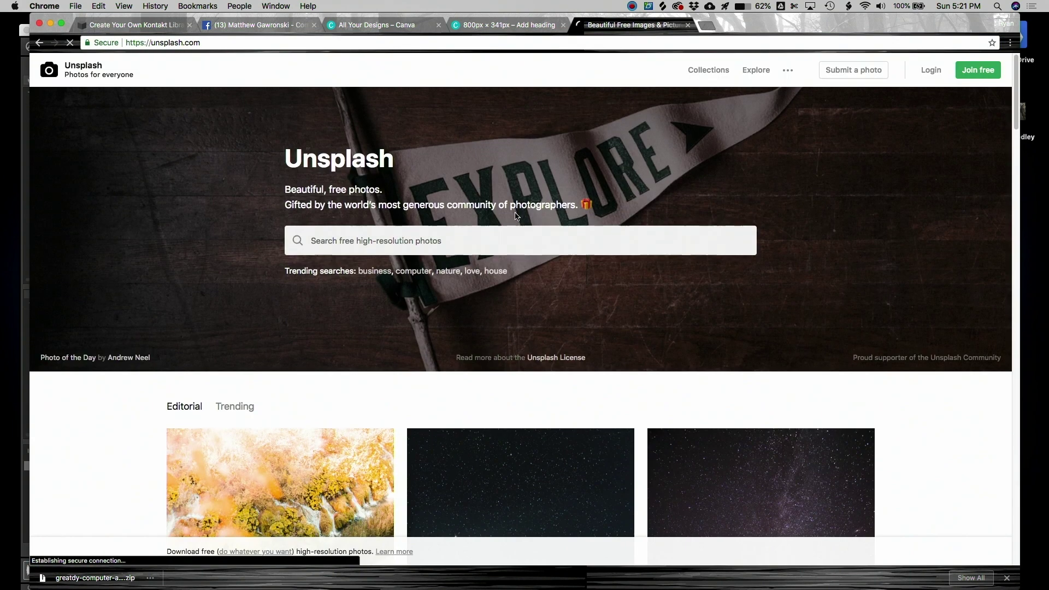
scroll(515, 213, "down", 8)
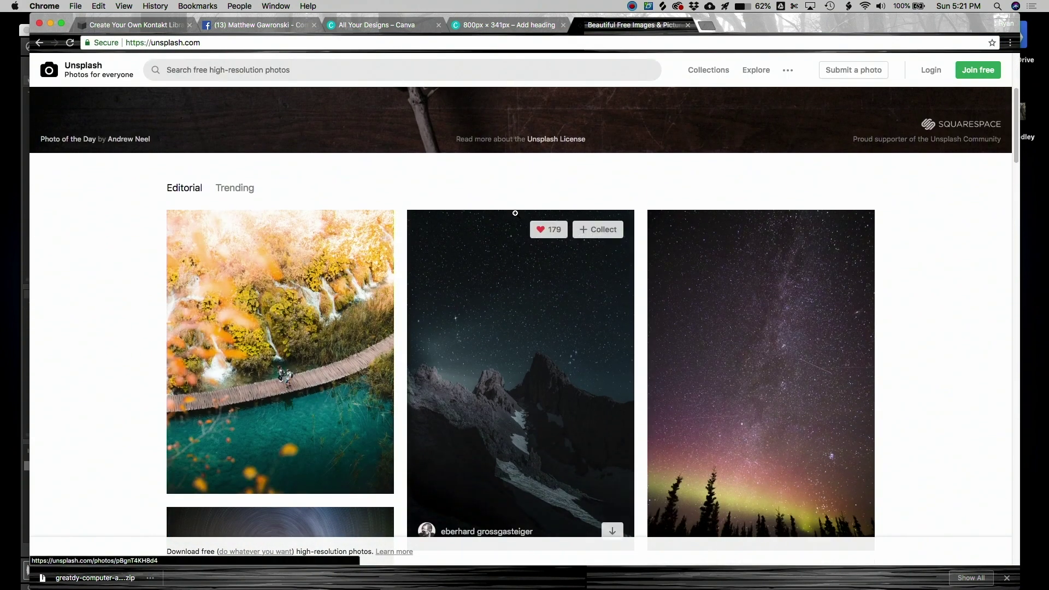
scroll(515, 213, "down", 10)
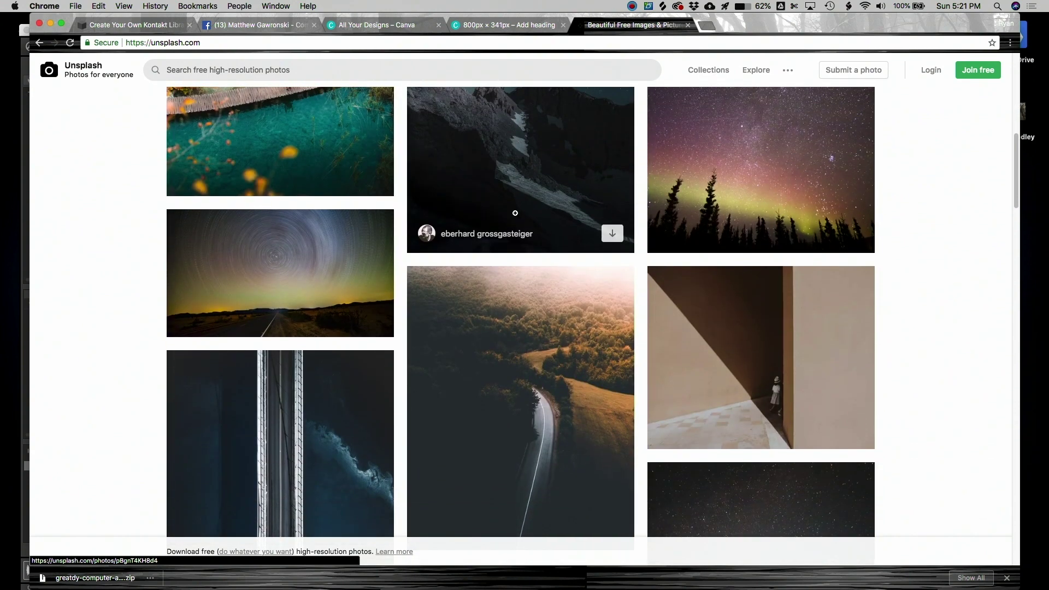
scroll(514, 213, "up", 12)
scroll(512, 211, "up", 6)
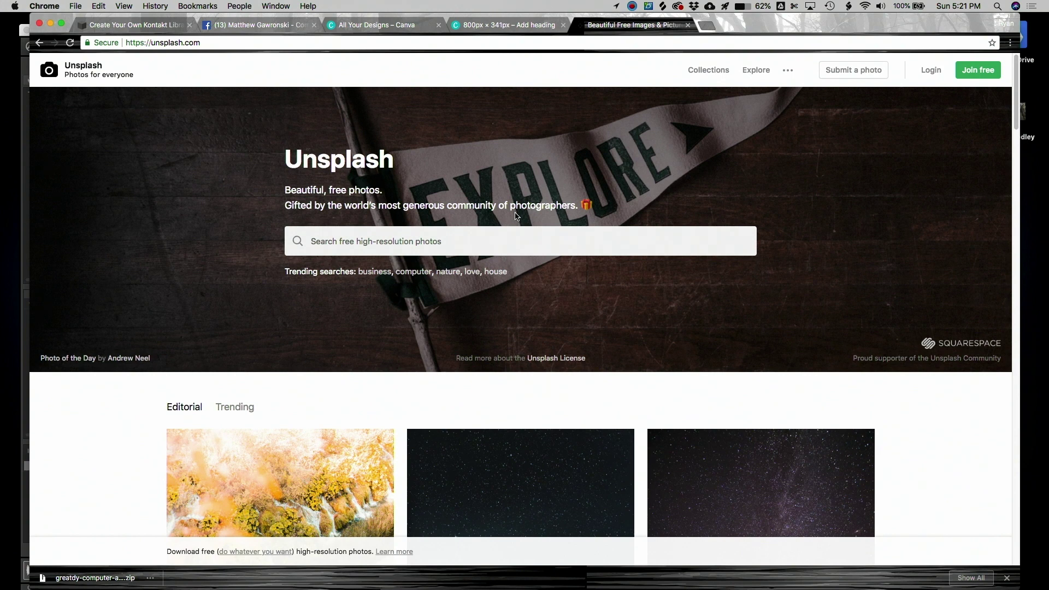
scroll(517, 217, "down", 15)
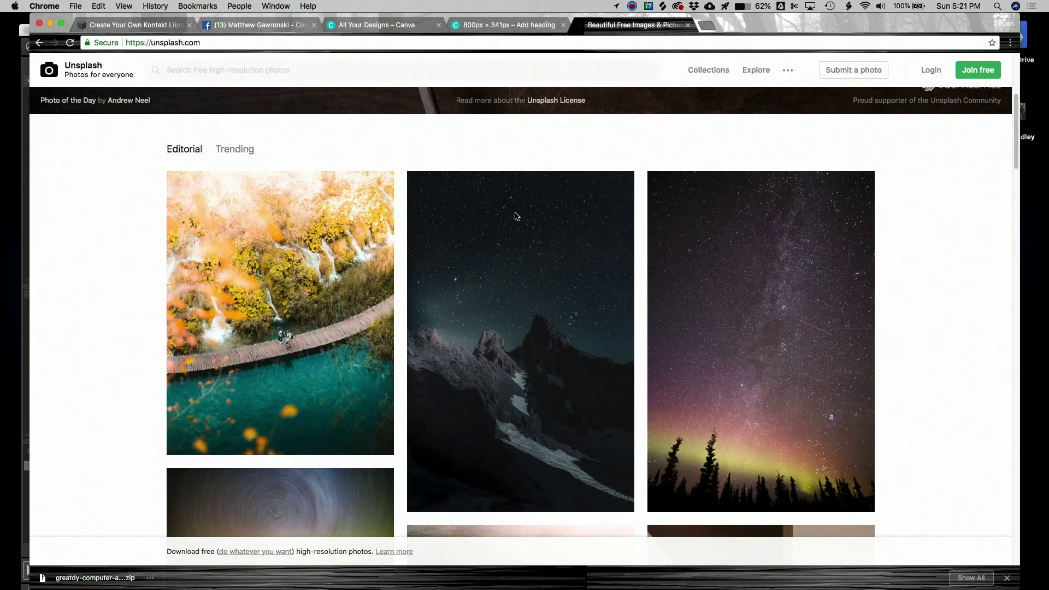
scroll(515, 213, "down", 10)
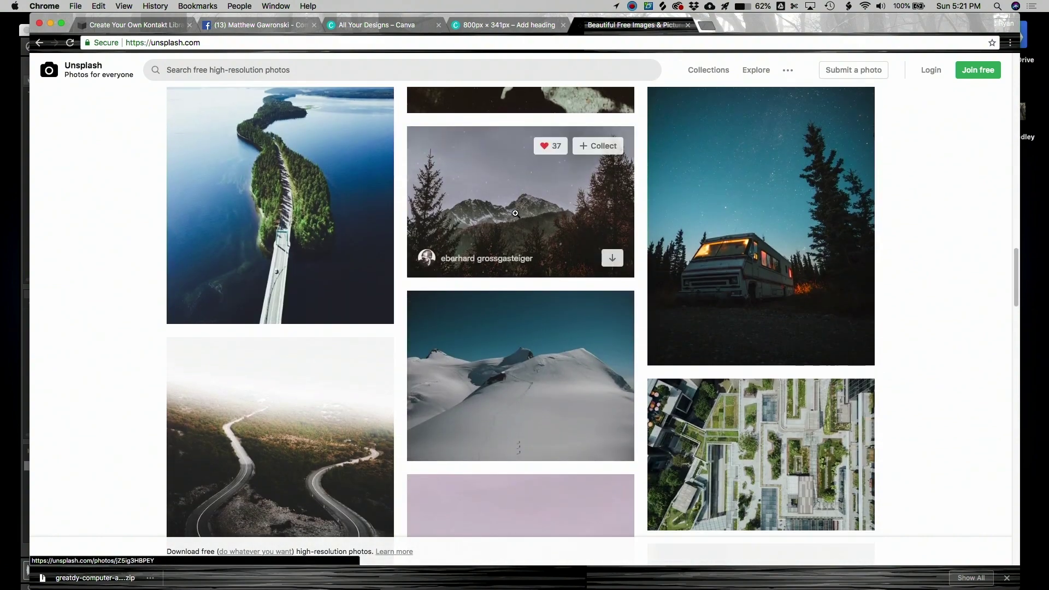
scroll(515, 213, "up", 20)
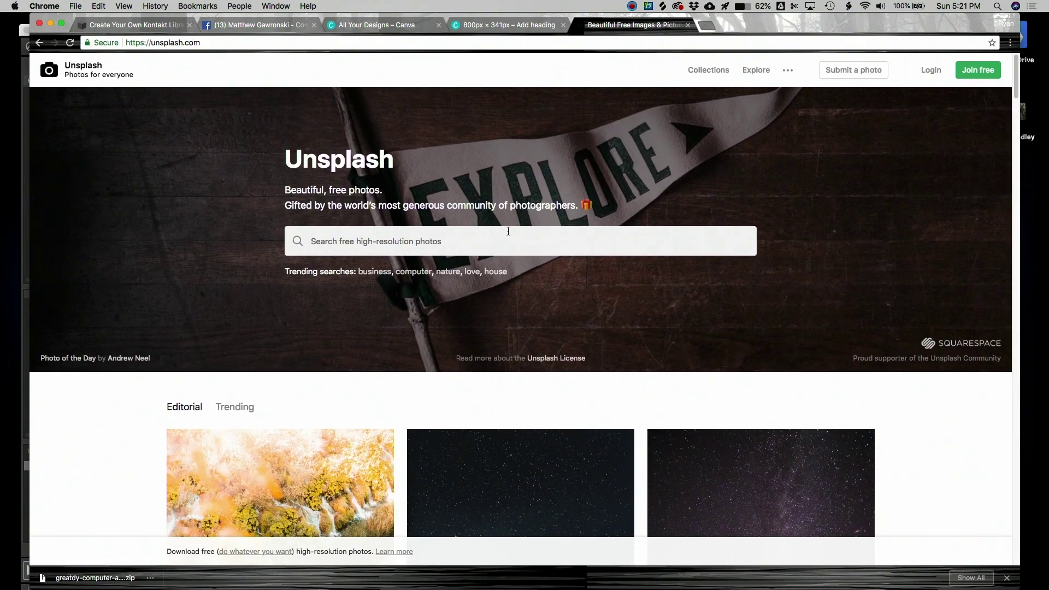
left_click(498, 244)
Search Unsplash for 'choir' and browse the results.
type("choir")
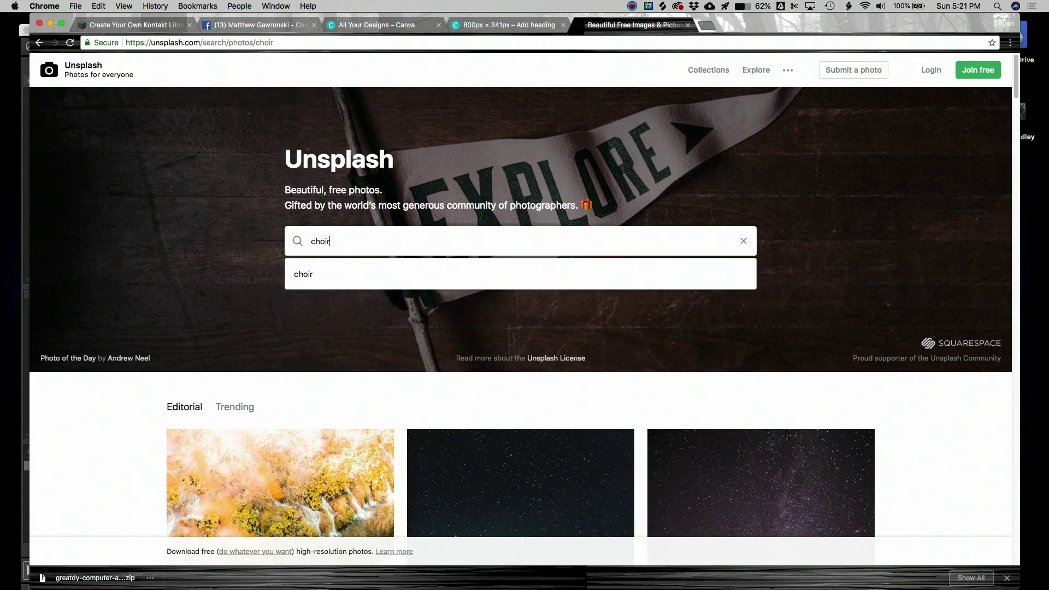
key("Return")
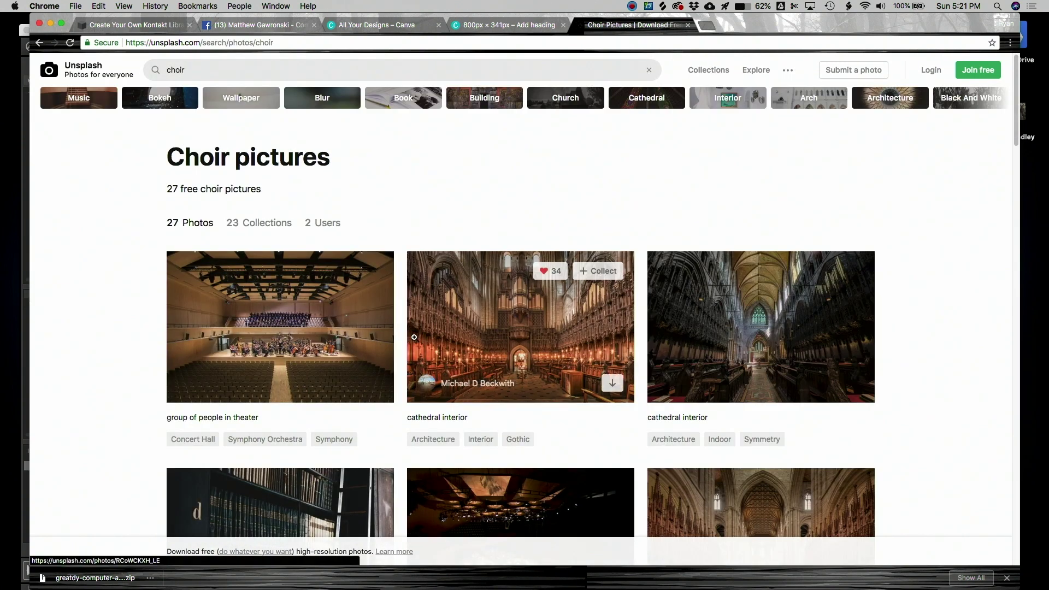
scroll(414, 337, "down", 10)
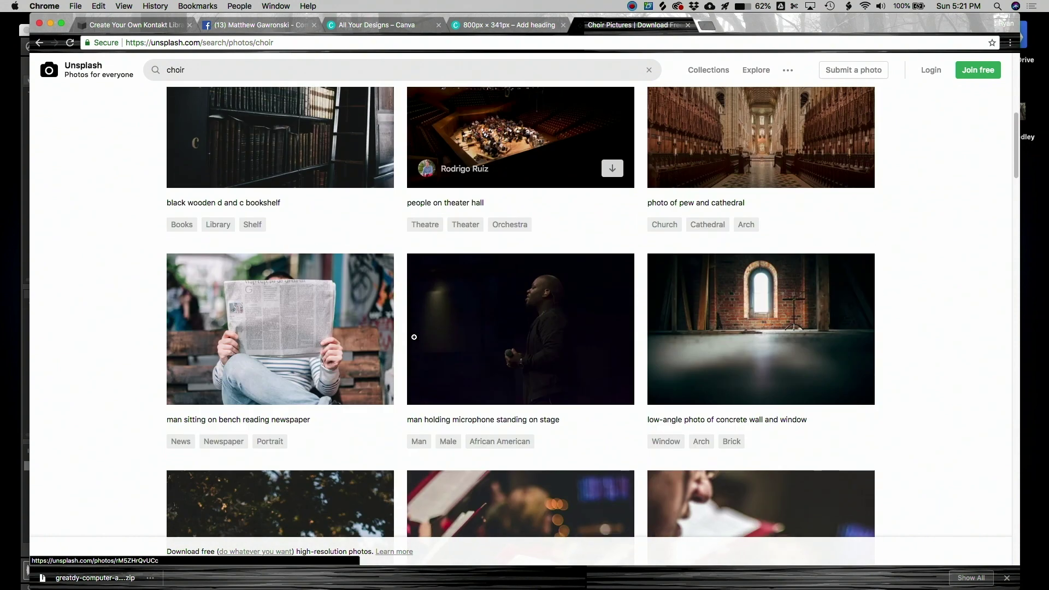
scroll(414, 337, "down", 5)
scroll(311, 250, "down", 3)
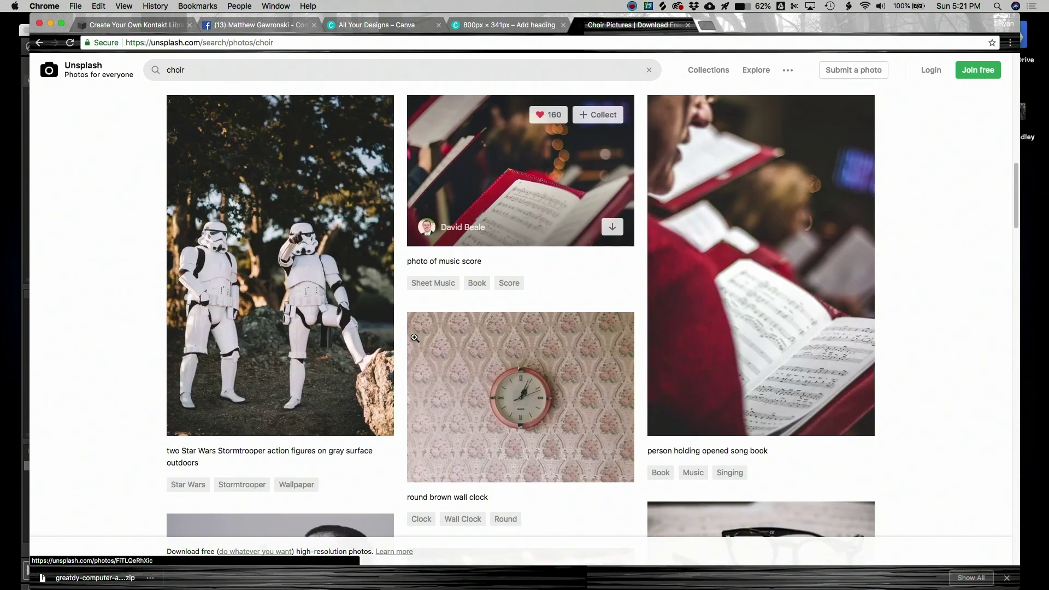
scroll(356, 341, "up", 15)
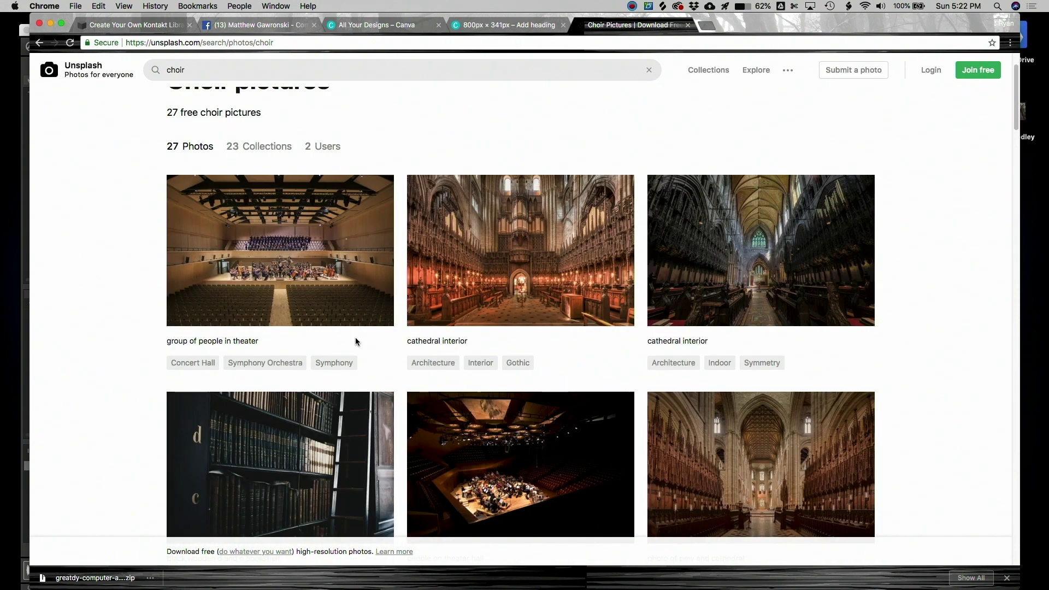
scroll(355, 341, "down", 3)
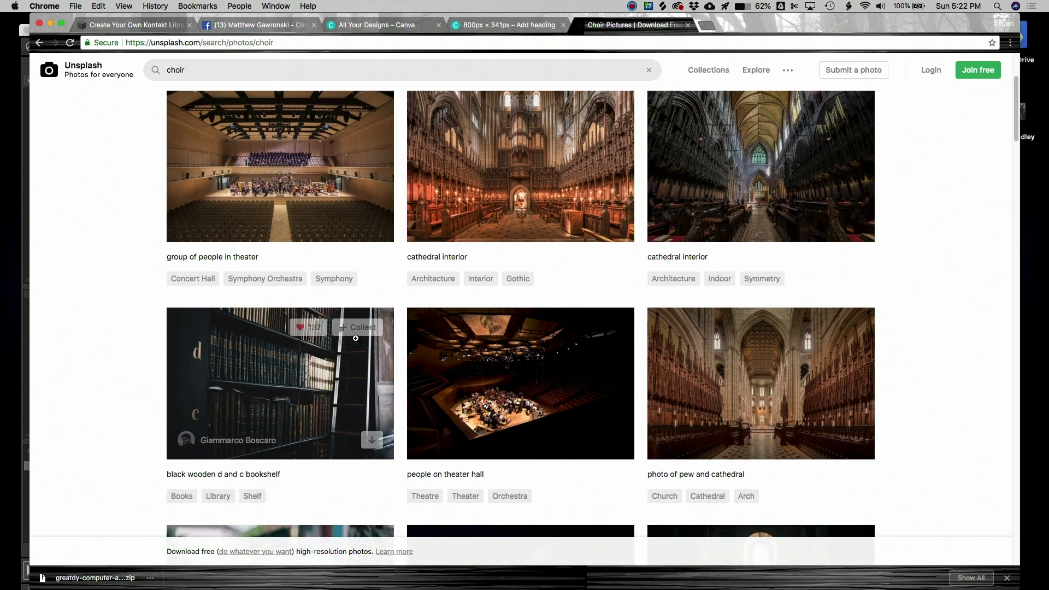
scroll(355, 341, "up", 2)
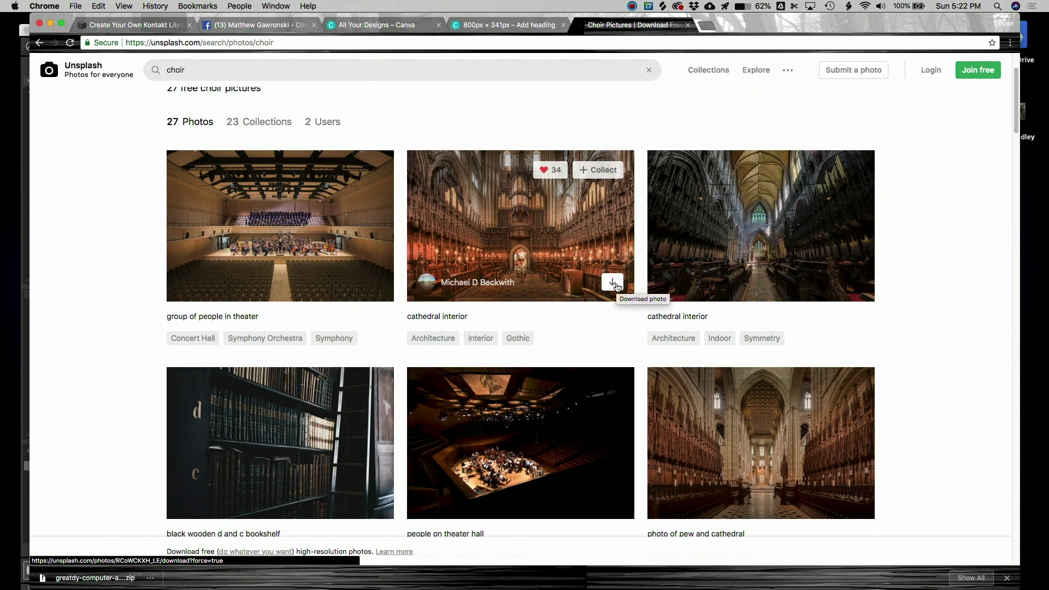
Preview candidate photos, including the concert hall and cathedral interior shots.
left_click(613, 283)
scroll(585, 268, "up", 1)
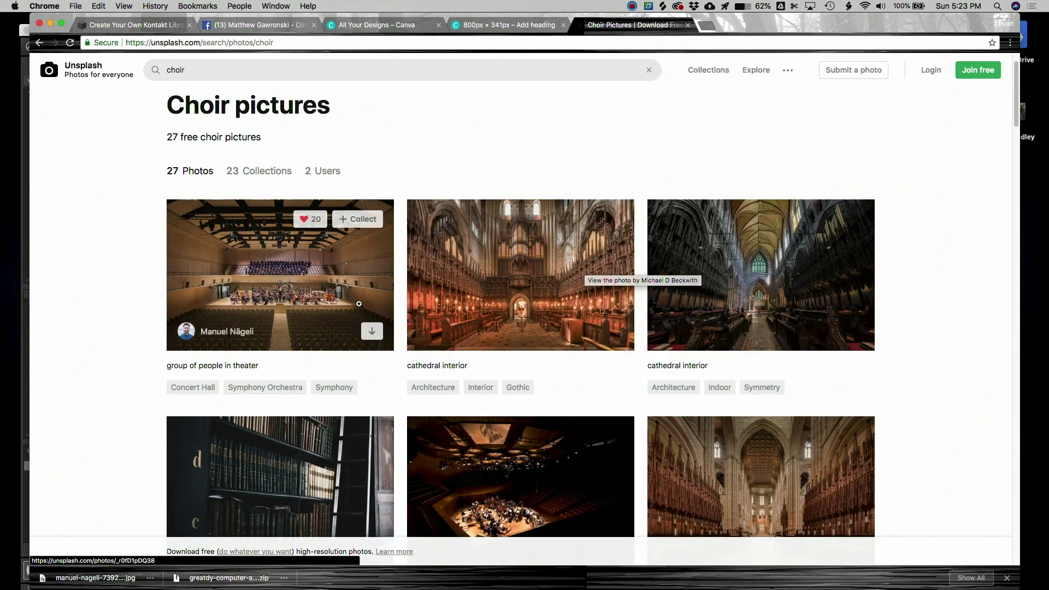
left_click(288, 299)
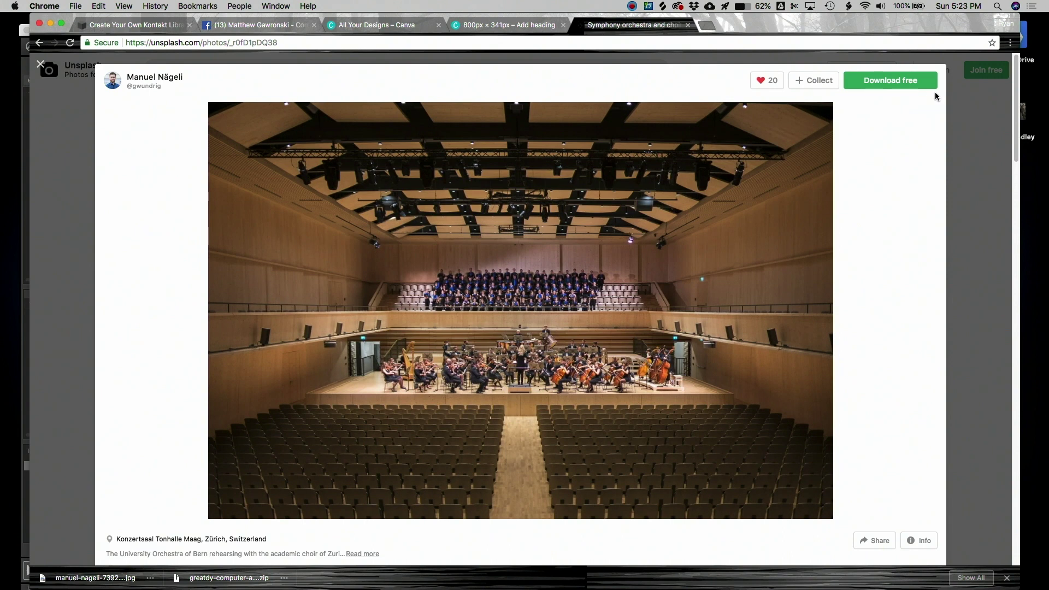
left_click(961, 109)
scroll(810, 221, "down", 3)
scroll(811, 225, "up", 5)
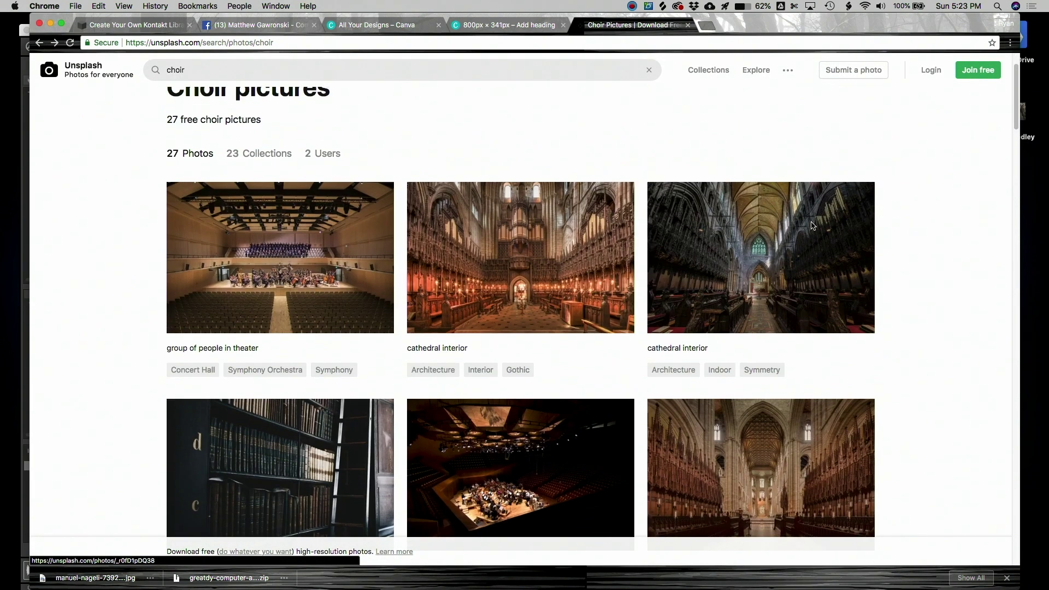
left_click(777, 287)
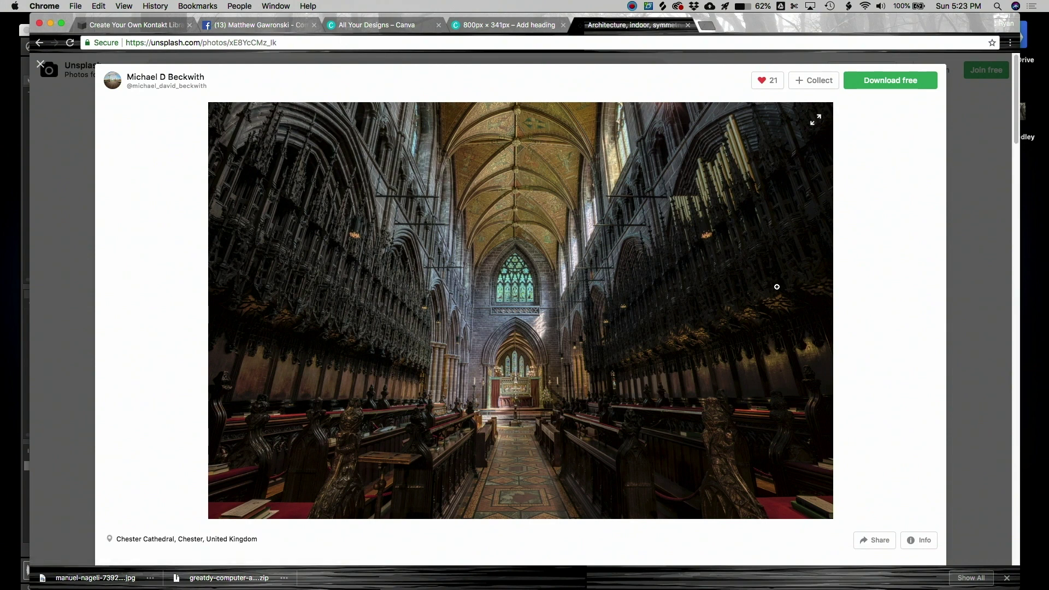
left_click(978, 141)
scroll(860, 219, "down", 4)
scroll(860, 219, "down", 10)
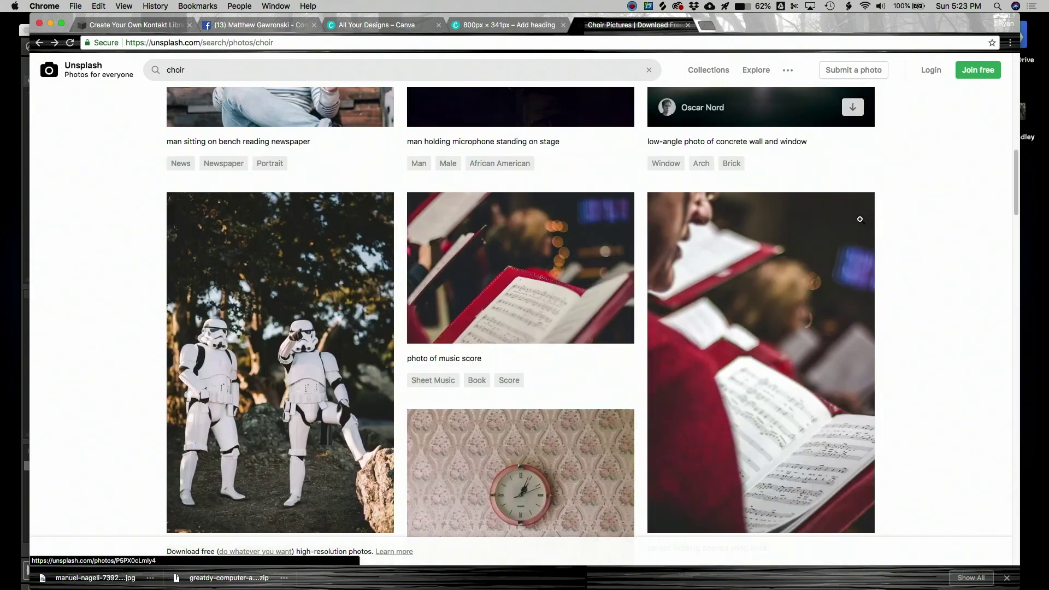
scroll(860, 219, "up", 2)
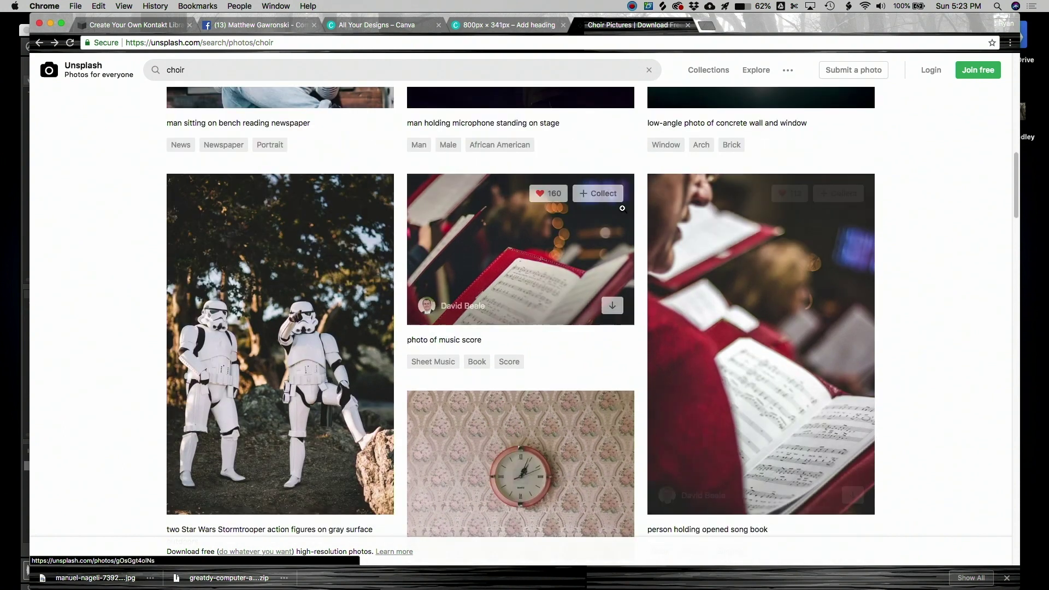
Download the red music-score photo as a JPEG into Downloads and return to the Canva design.
left_click(527, 255)
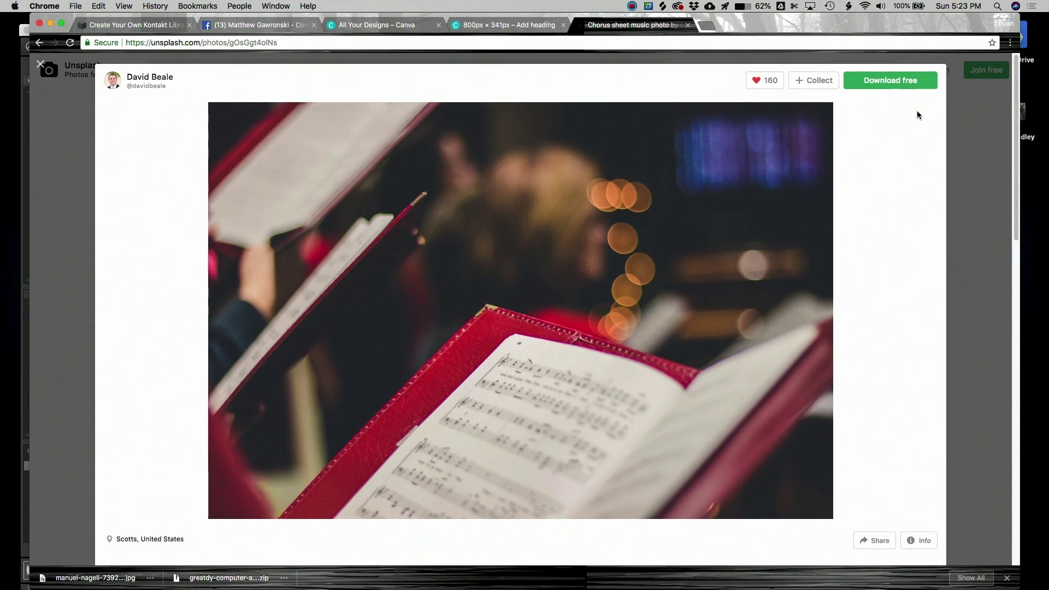
left_click(894, 89)
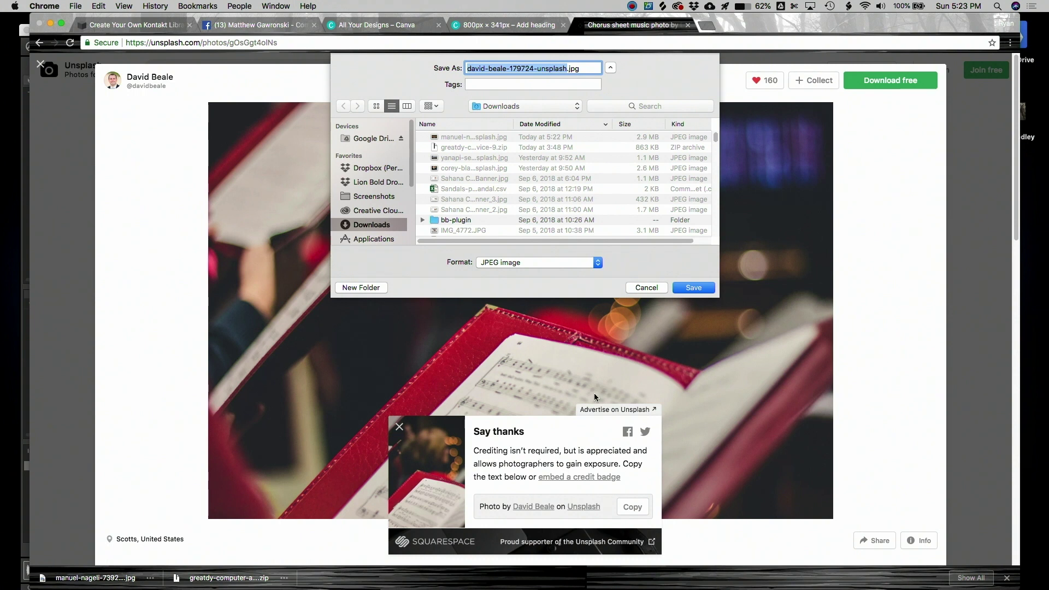
left_click(694, 288)
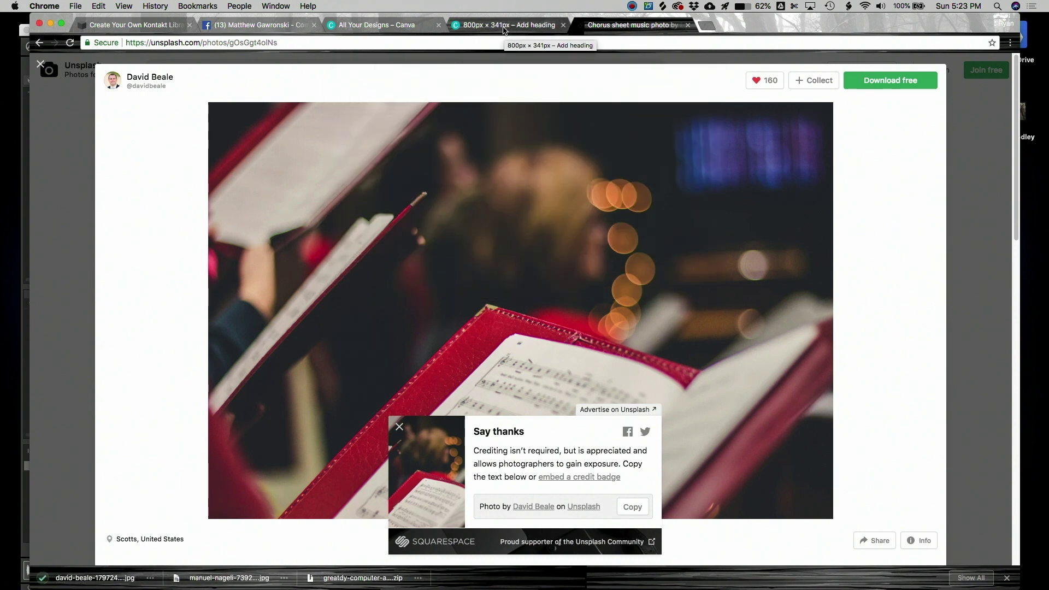
left_click(503, 26)
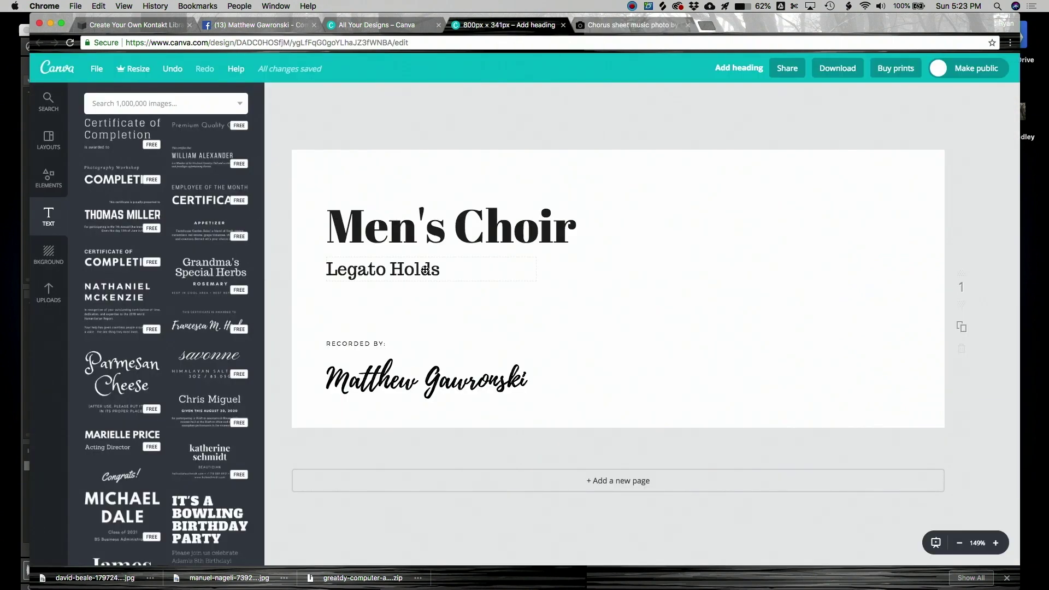
Upload the david-beale sheet-music photo from Downloads into Canva's uploaded images.
left_click(48, 294)
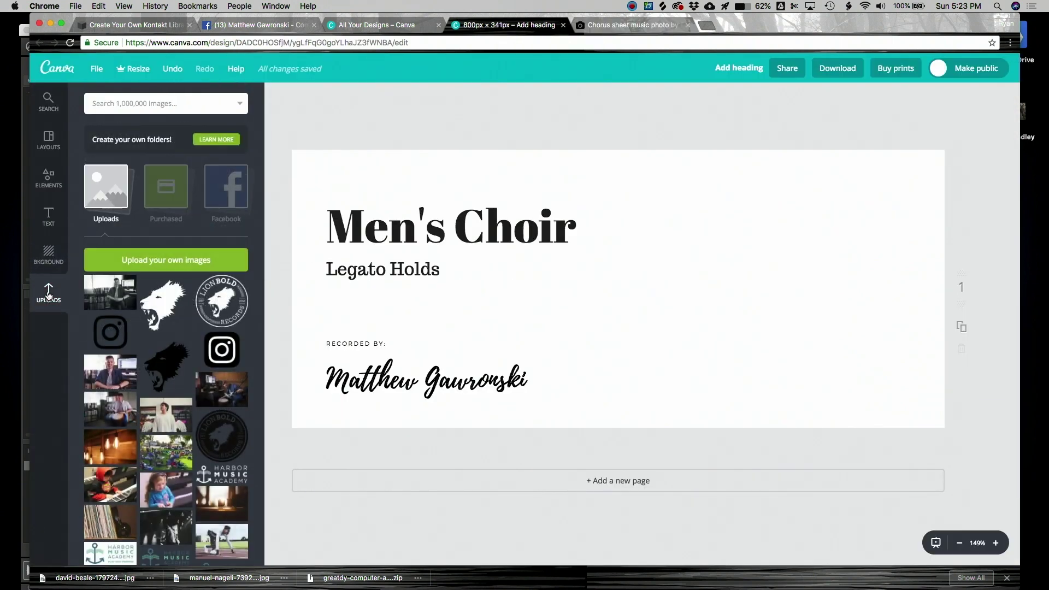
left_click(158, 262)
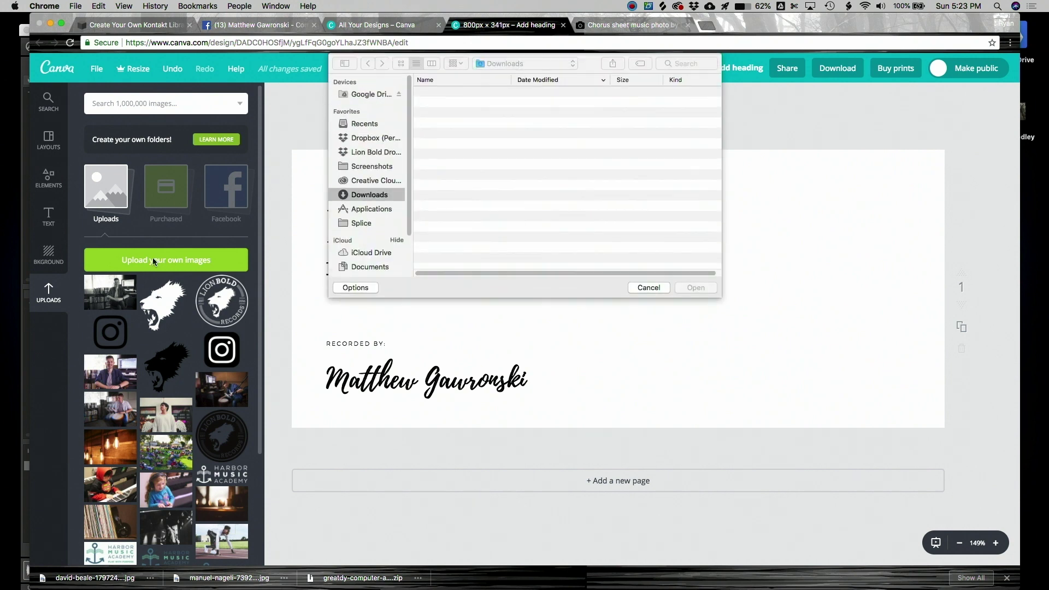
left_click(470, 97)
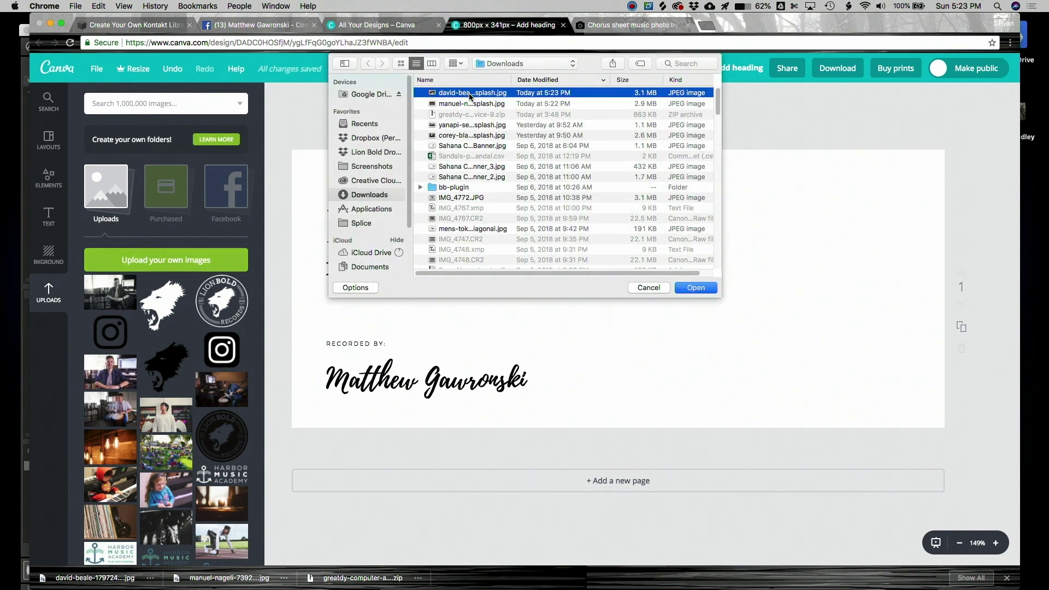
left_click(686, 291)
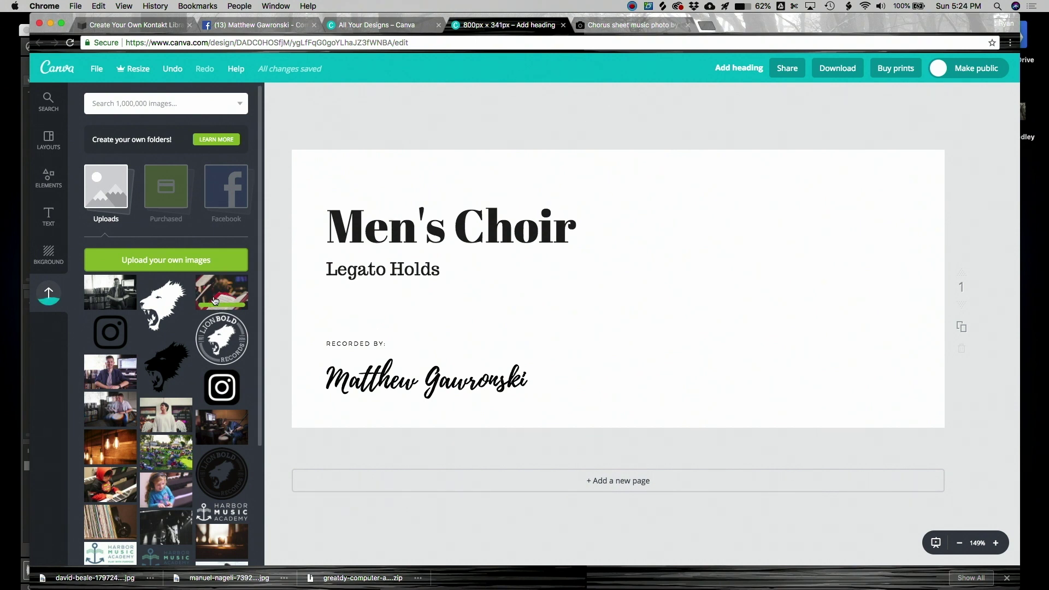
Place the sheet-music photo on the banner and stretch it to cover the whole page.
left_click_drag(217, 297, 714, 293)
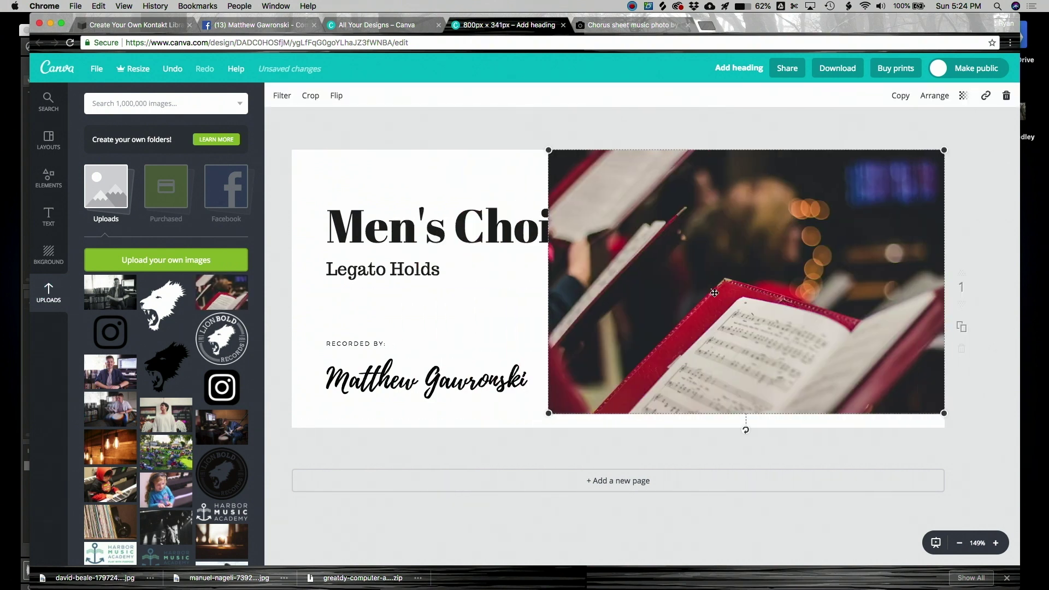
left_click_drag(549, 413, 207, 463)
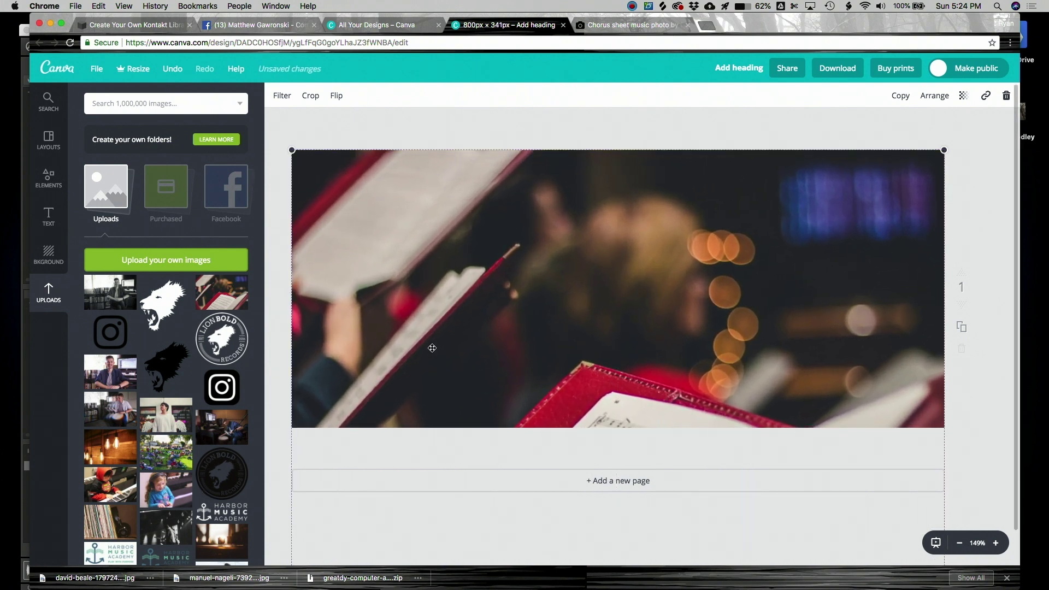
left_click_drag(475, 353, 472, 281)
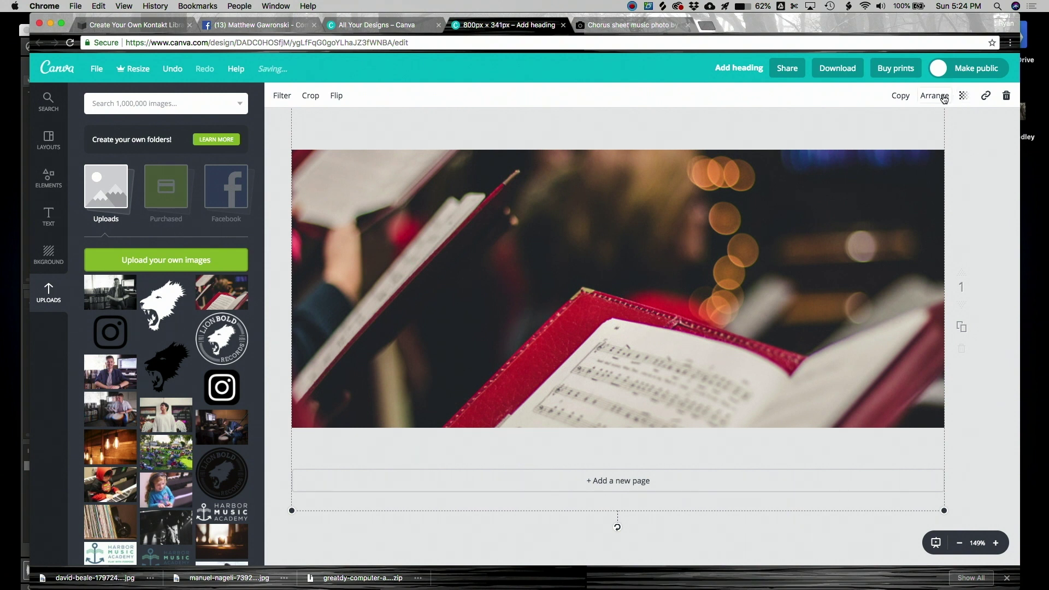
Send the photo back three layers so it sits behind all the banner text.
left_click(935, 97)
left_click(917, 145)
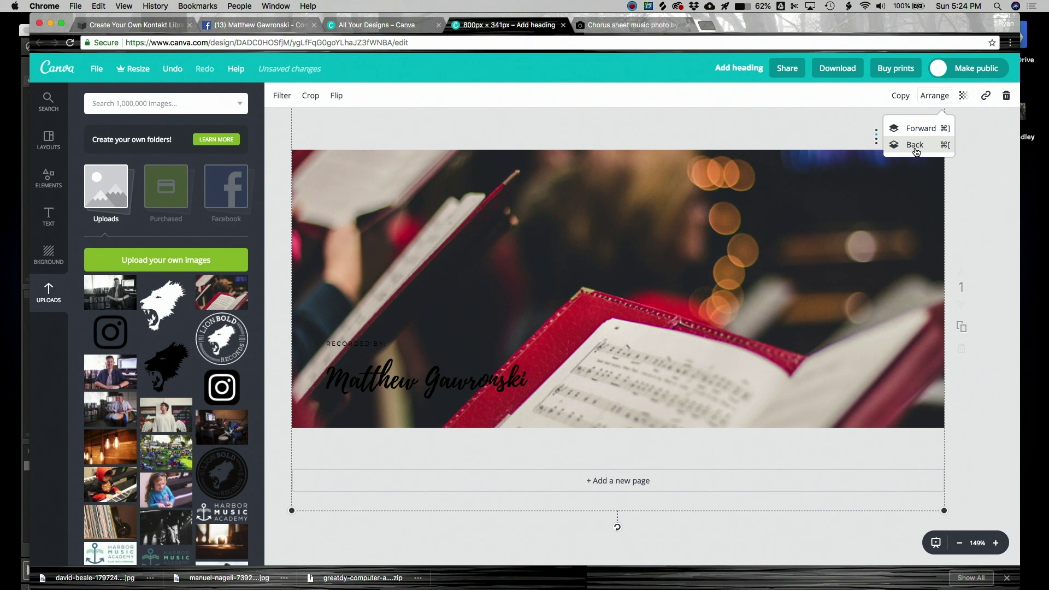
left_click(917, 145)
left_click(917, 145)
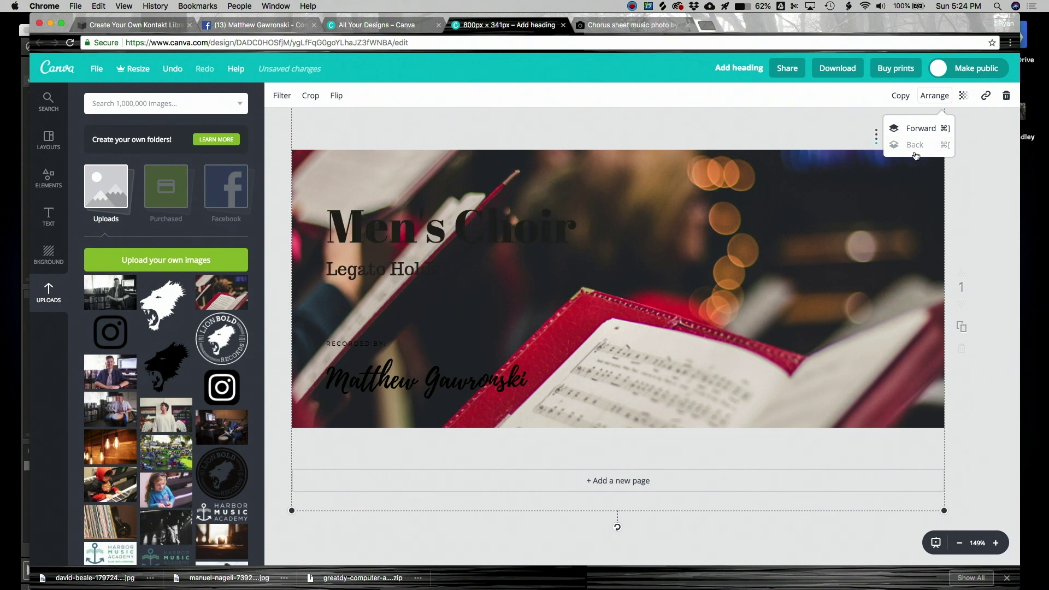
left_click(837, 244)
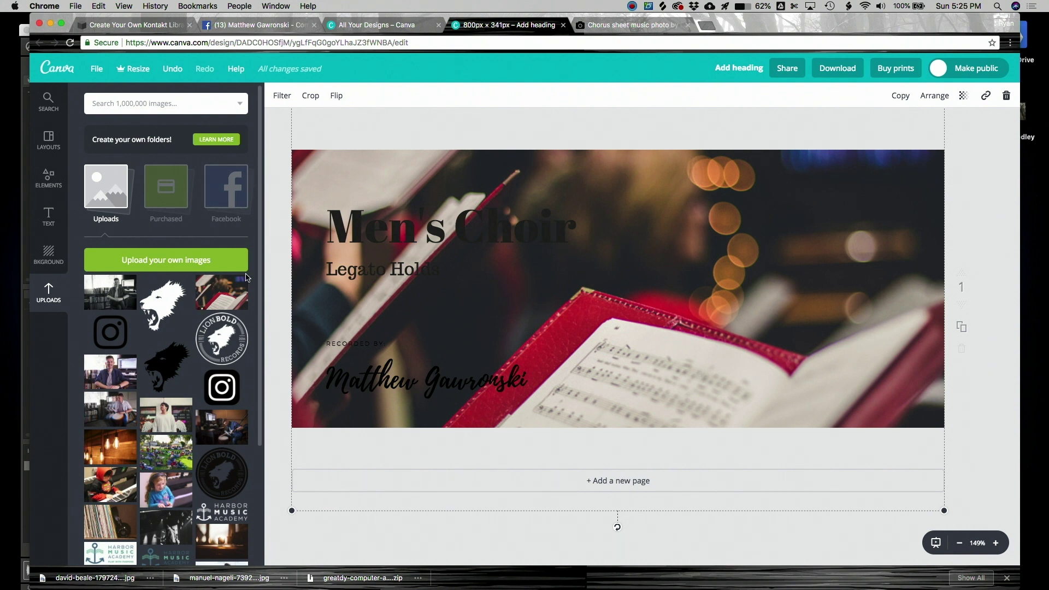
left_click(52, 195)
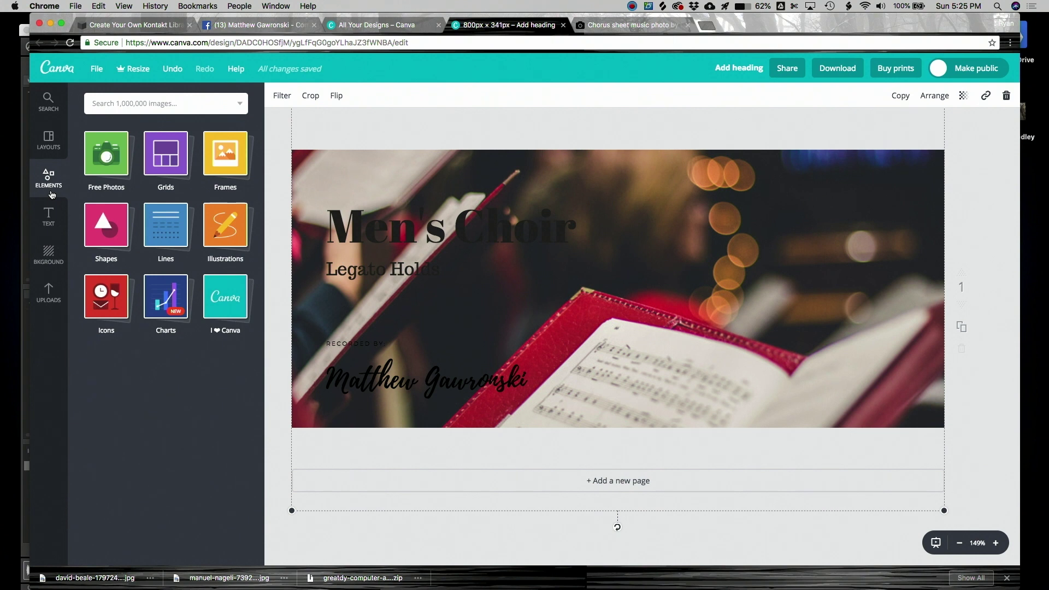
Add a square shape to the banner, colour it white and set transparency to 50.
left_click(109, 228)
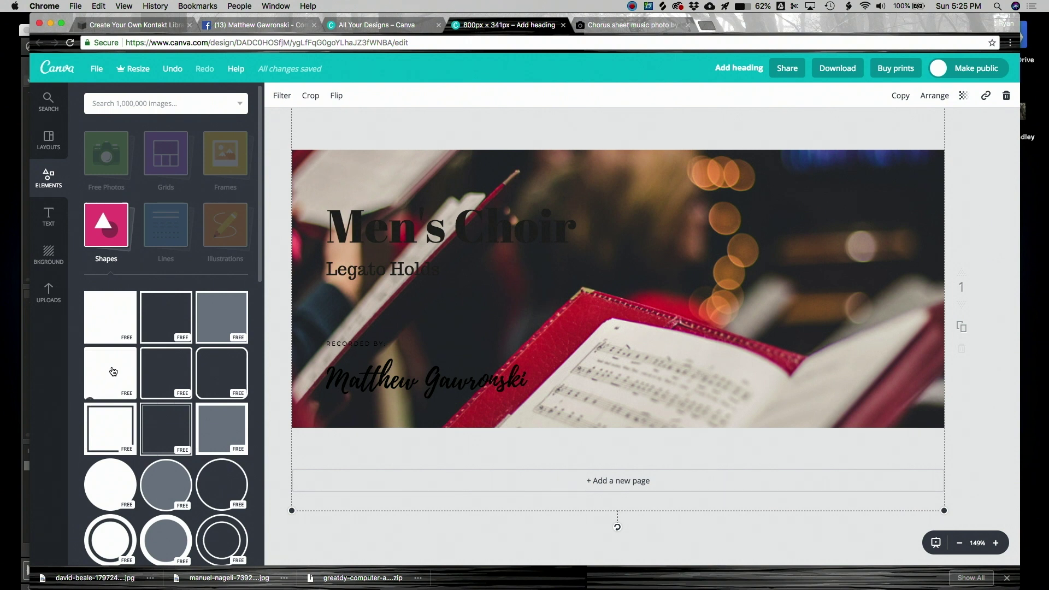
left_click_drag(112, 370, 449, 264)
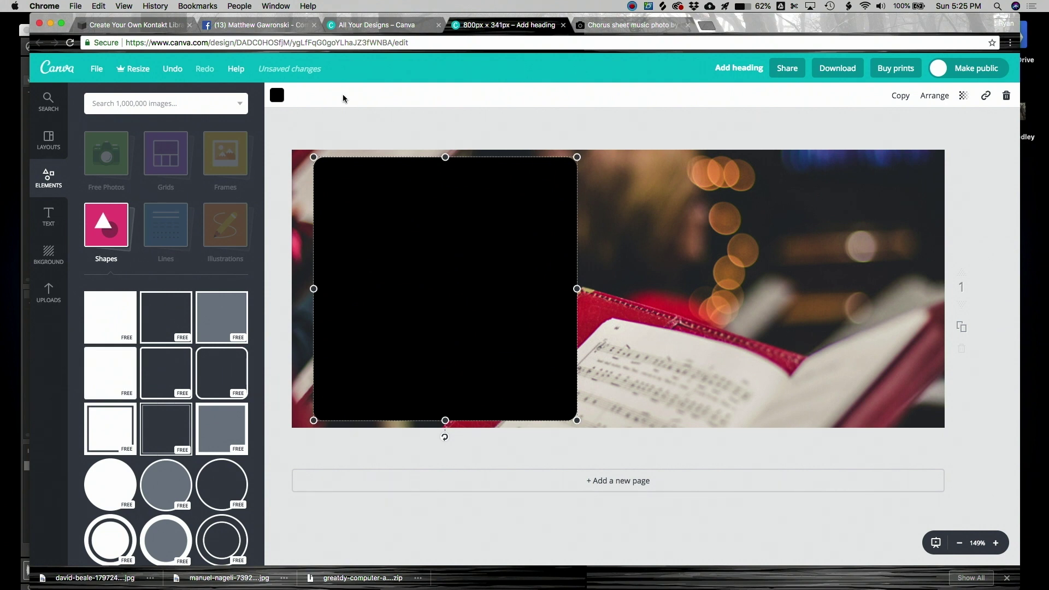
left_click(278, 100)
left_click(376, 250)
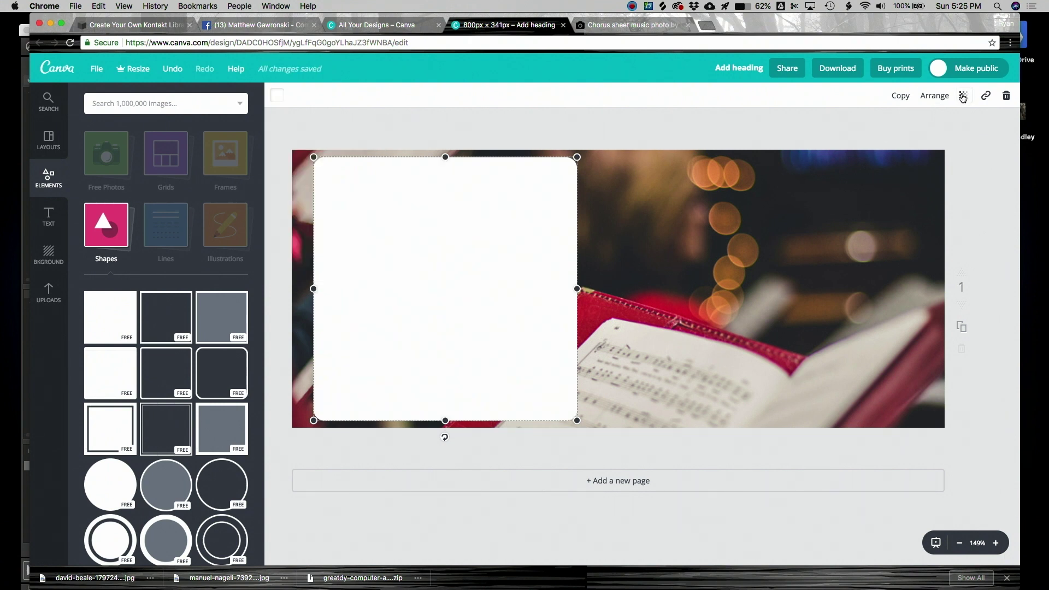
left_click(965, 97)
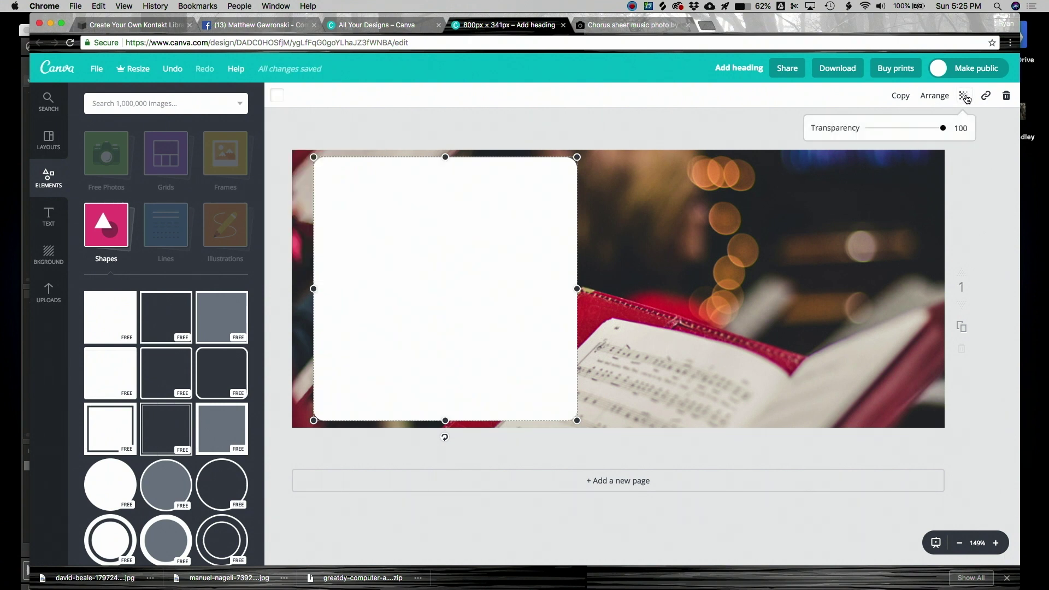
left_click_drag(945, 134, 905, 137)
left_click(994, 164)
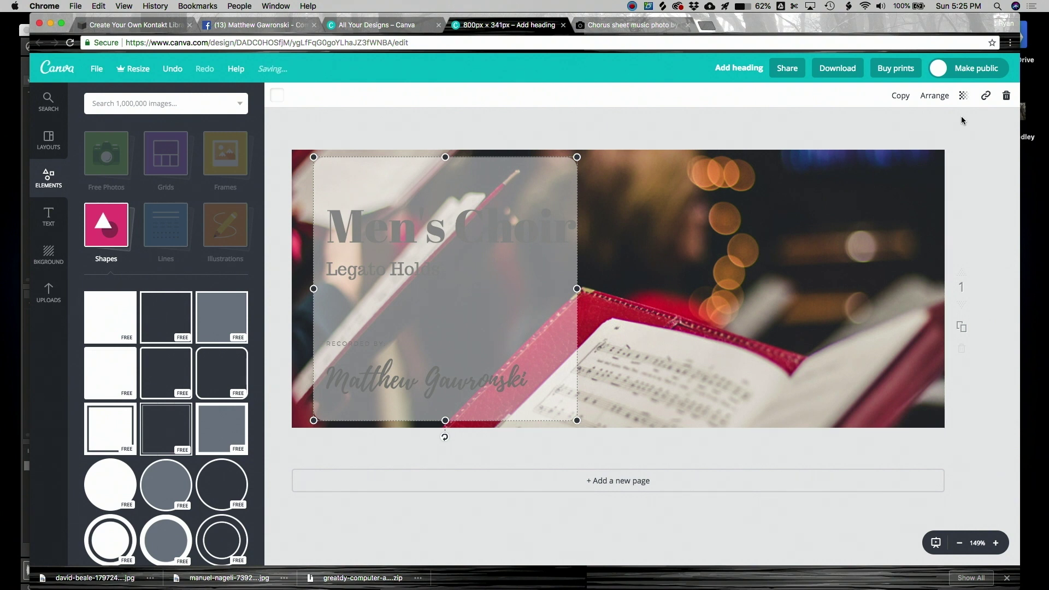
Send the white panel back three layers behind all text and widen it over the heading.
left_click(934, 97)
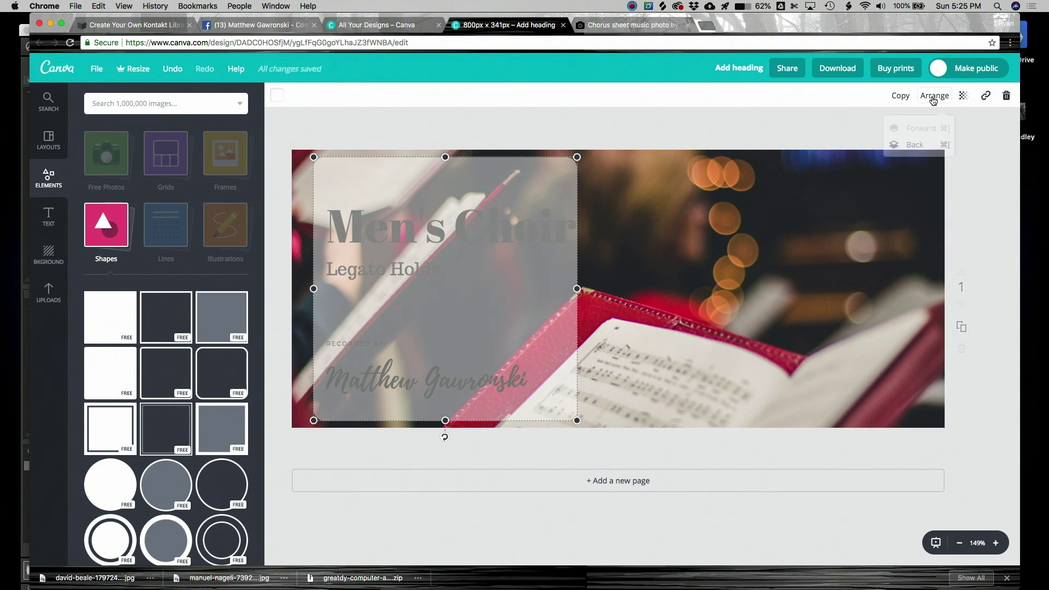
left_click(908, 147)
left_click(909, 147)
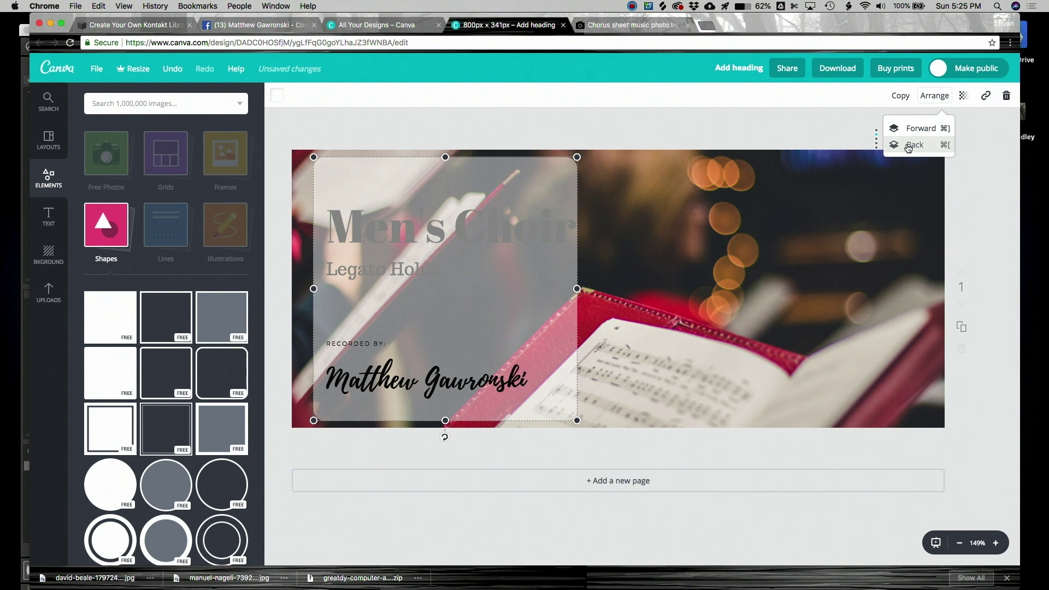
left_click(908, 147)
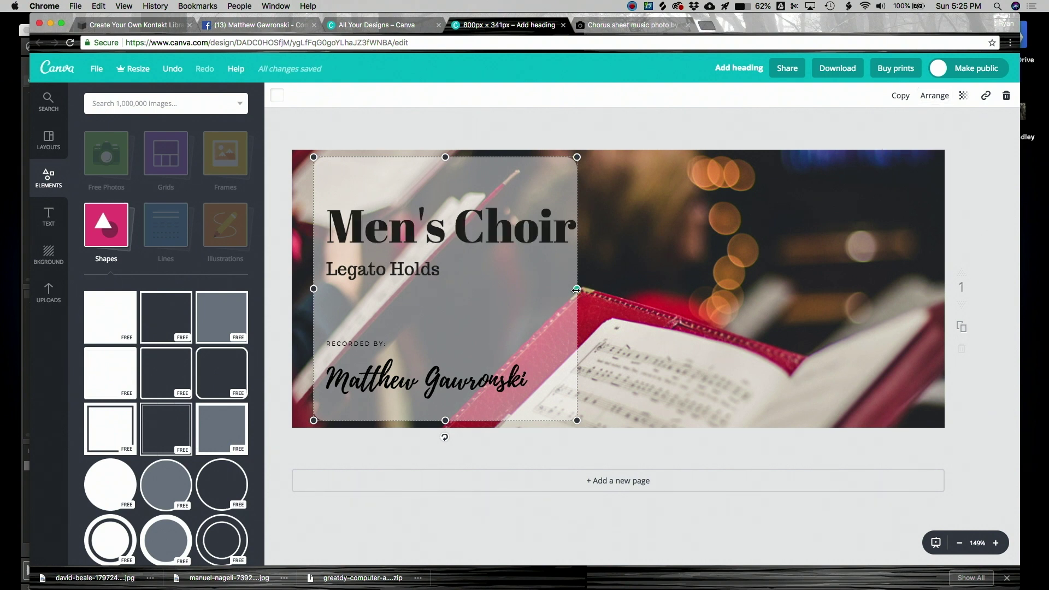
left_click_drag(575, 290, 589, 290)
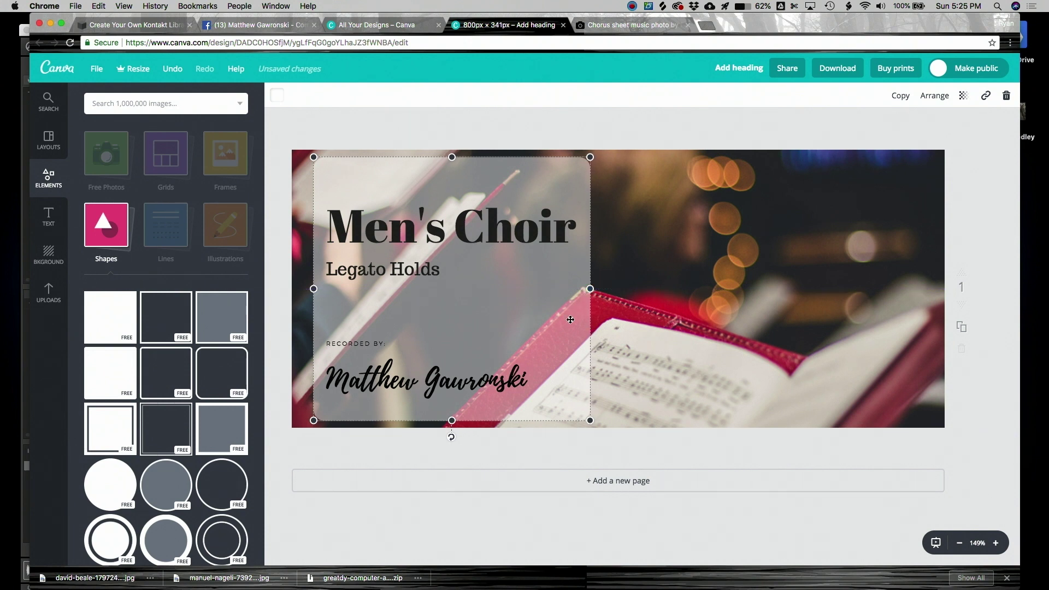
left_click(603, 134)
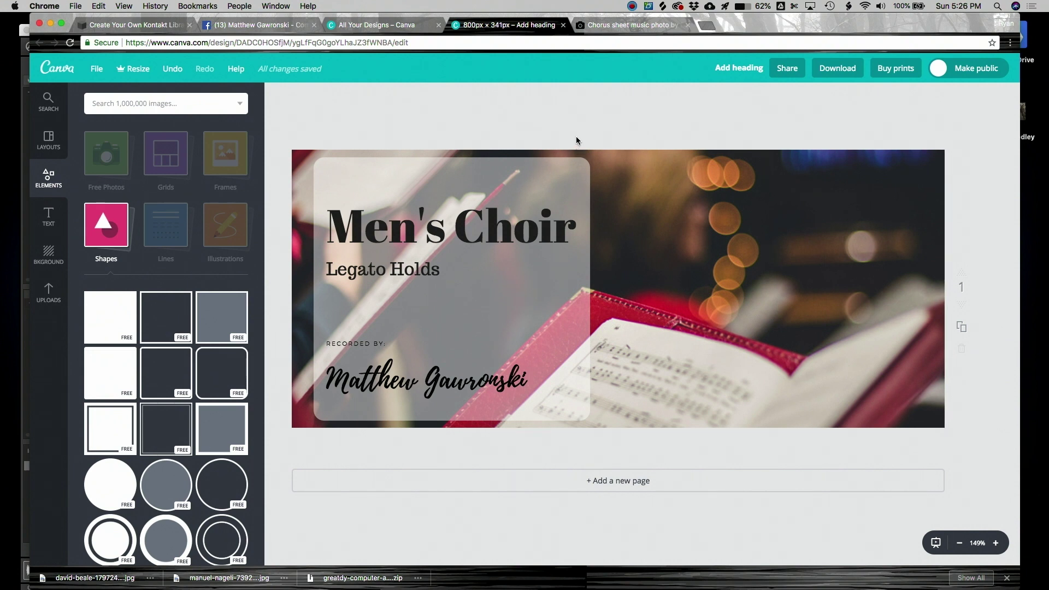
left_click(839, 69)
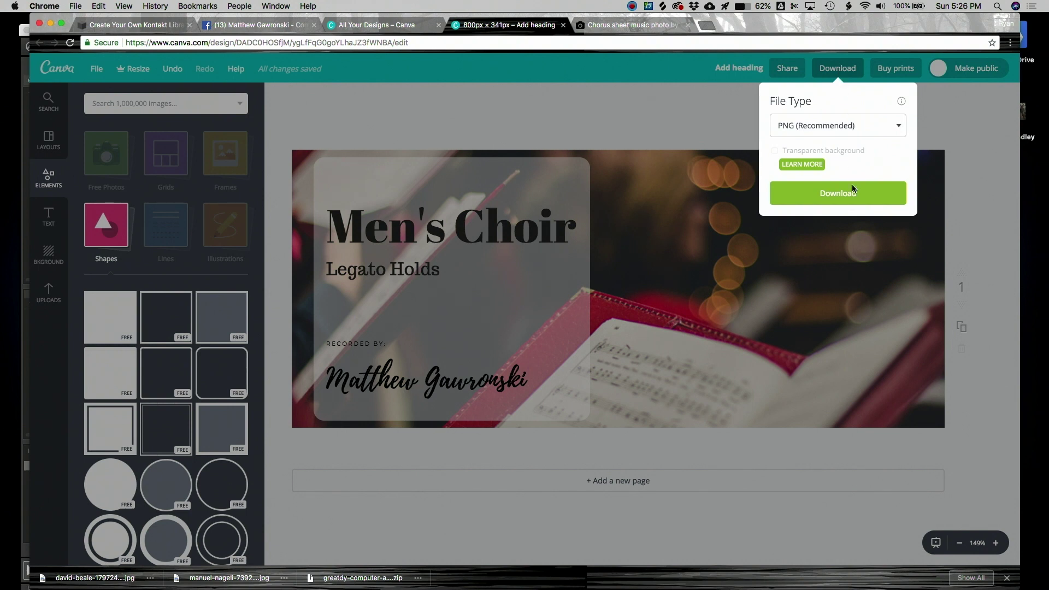
Save the banner PNG to Downloads as 'Choir Sample Library' and bring Kontakt 5 forward.
left_click(839, 197)
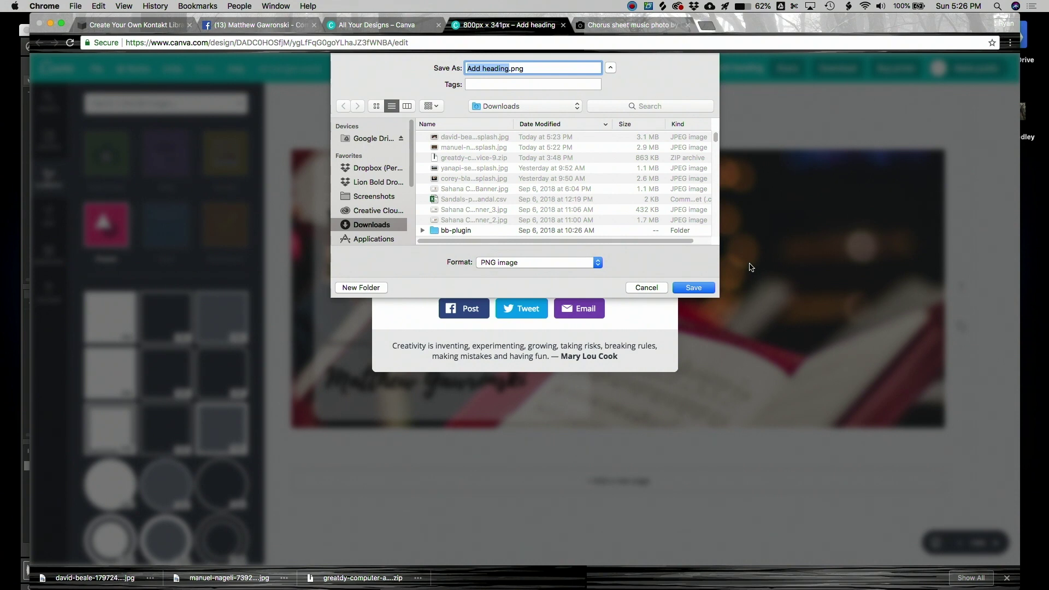
type("Choir Sample Library")
left_click(690, 288)
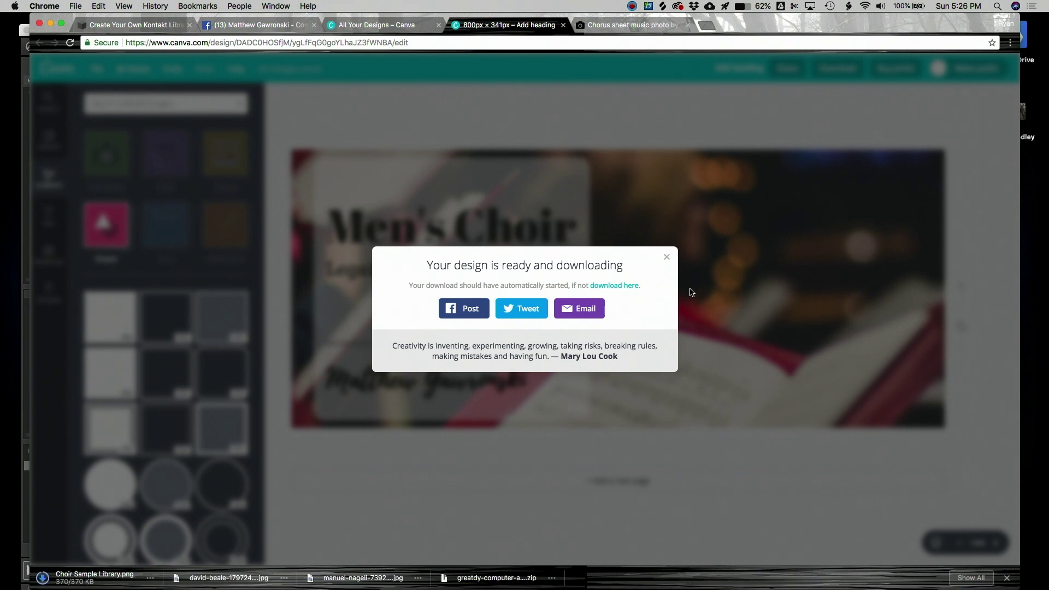
left_click(25, 64)
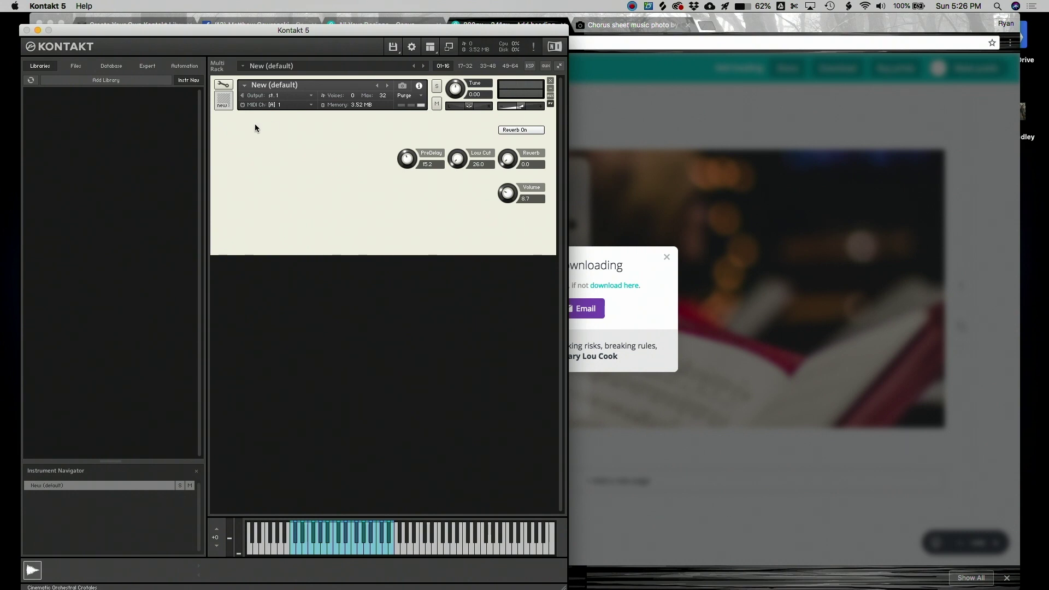
In Edit Mode, set the Instrument Wallpaper to Choir Sample Library.png and close Instrument Options.
left_click(224, 85)
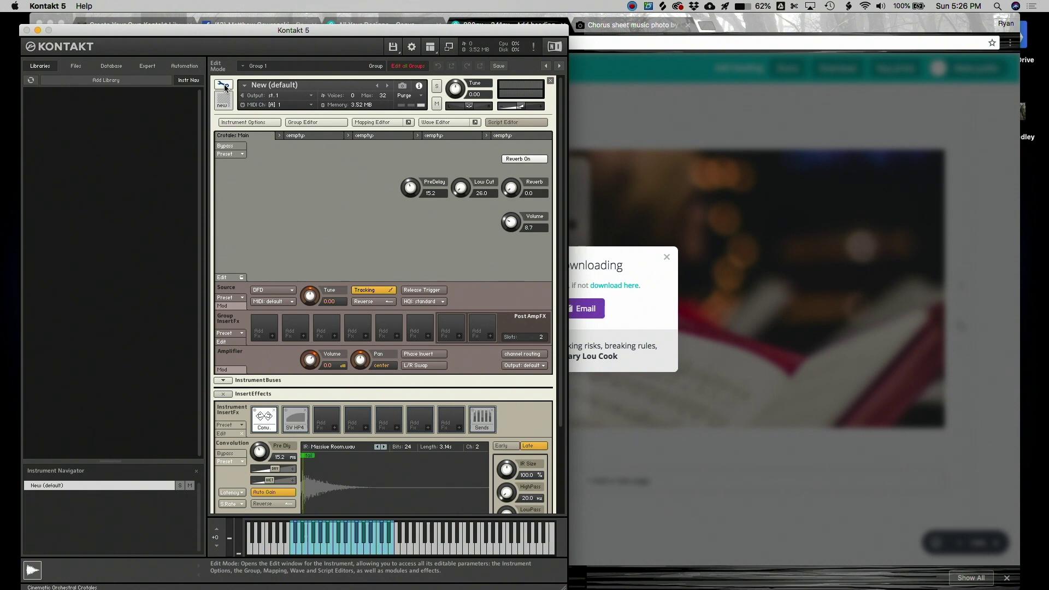
left_click(237, 123)
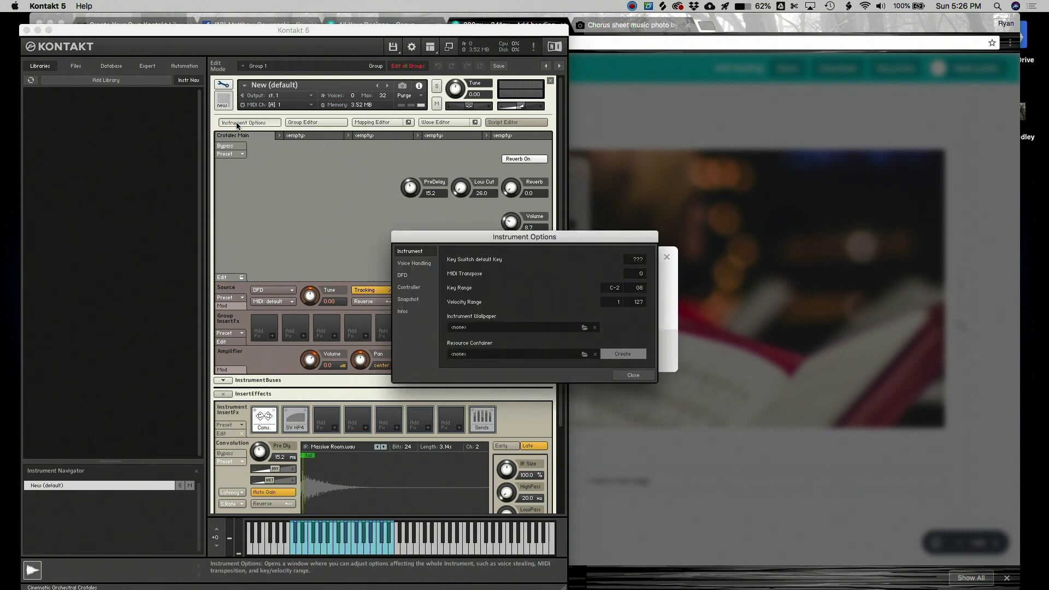
left_click_drag(454, 240, 481, 236)
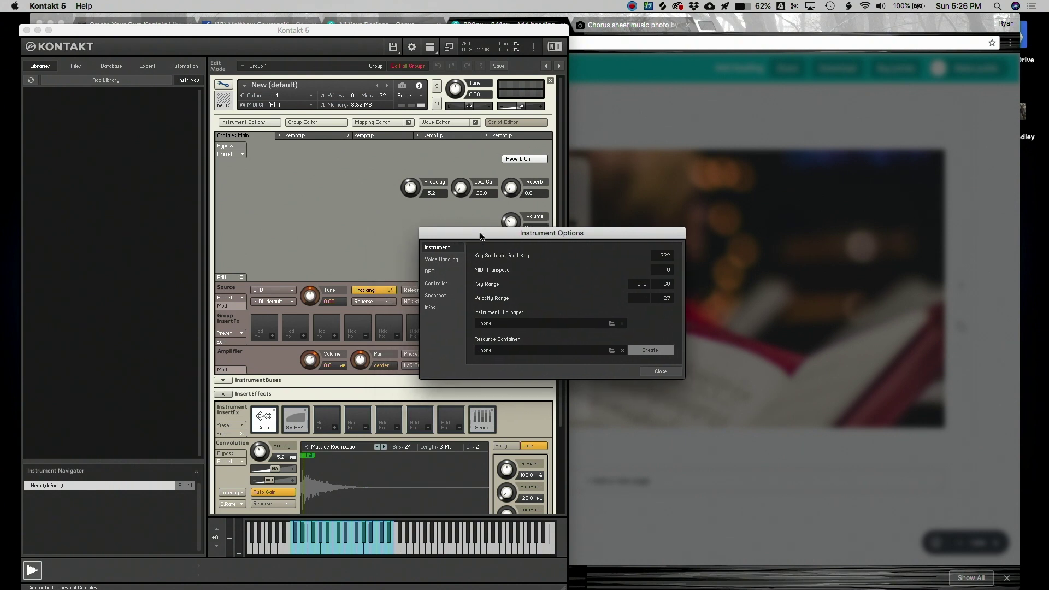
left_click(553, 326)
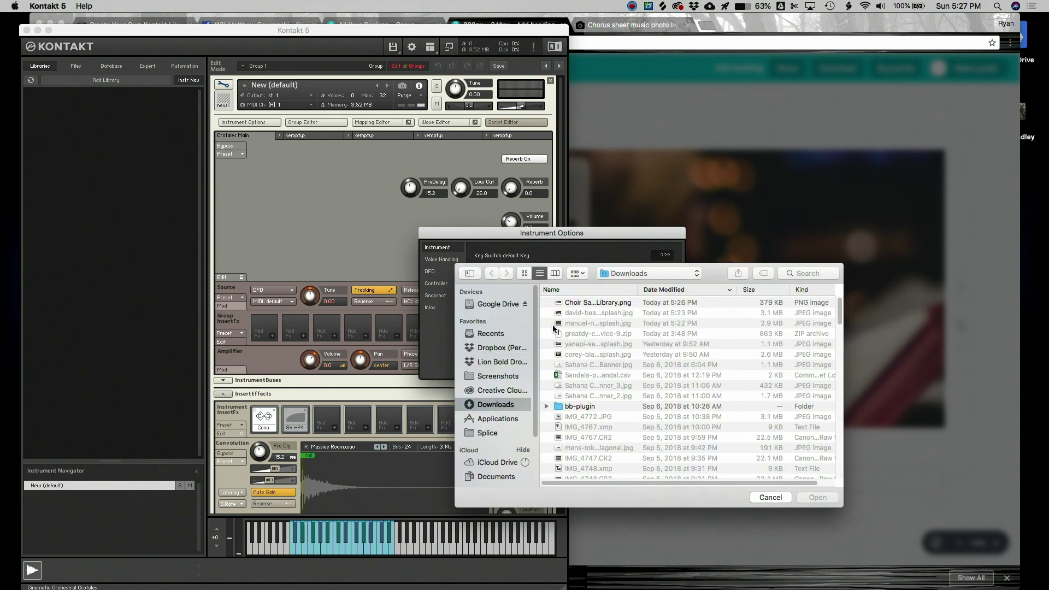
left_click(597, 304)
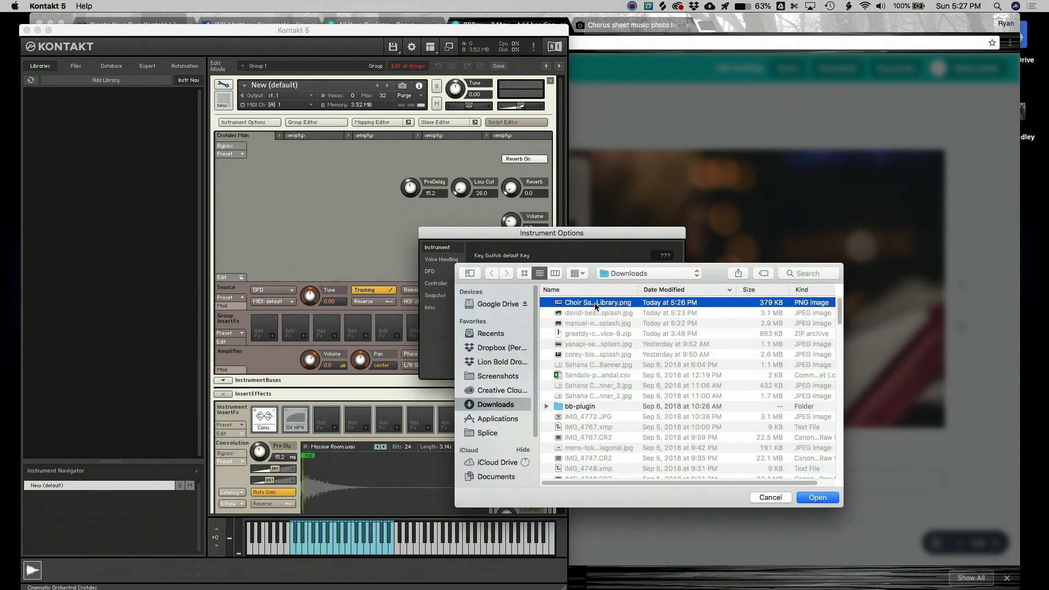
left_click(813, 501)
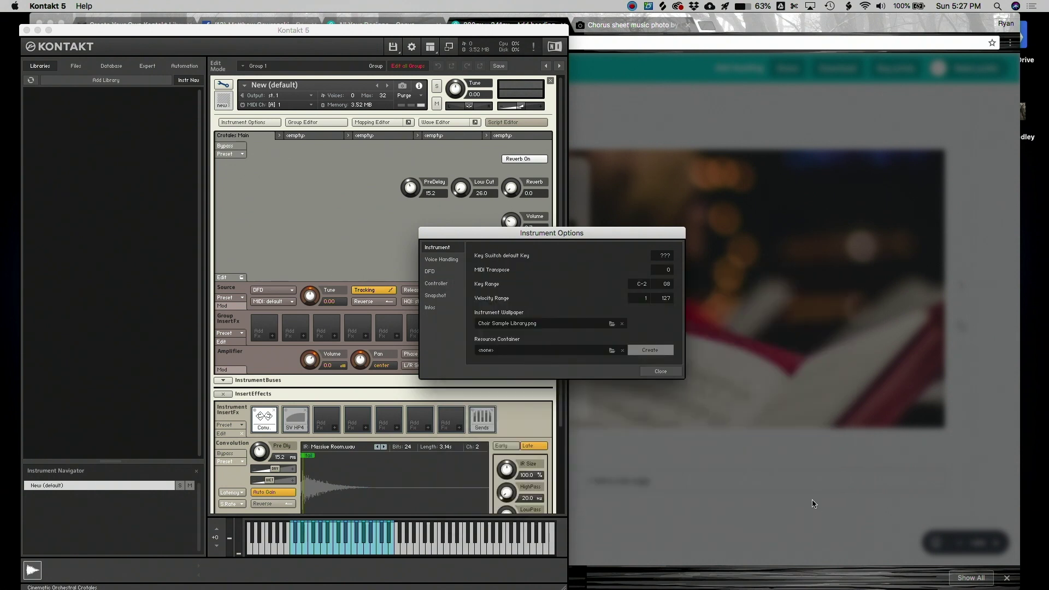
left_click(661, 373)
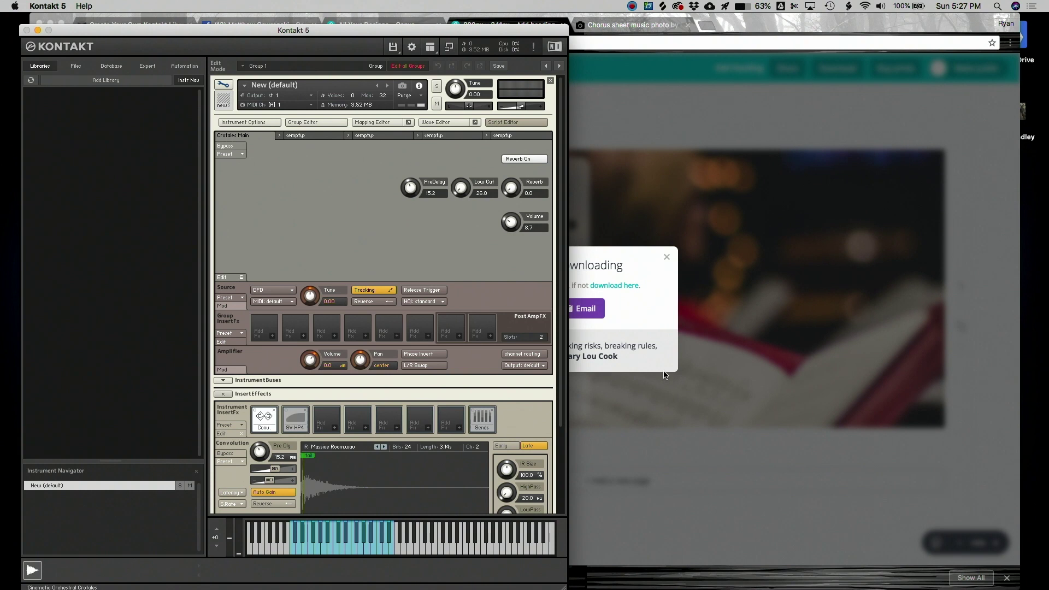
Exit Edit Mode to see the Men's Choir banner behind the instrument's knobs.
left_click(223, 86)
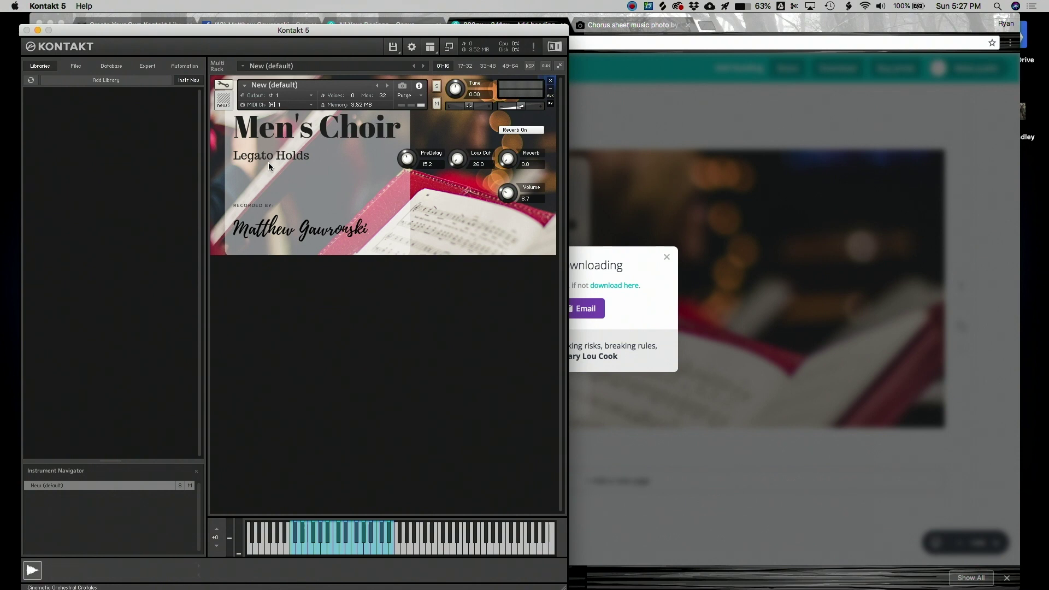
Back in Canva, nudge the Men's Choir heading and Legato Holds subtitle down.
left_click(645, 142)
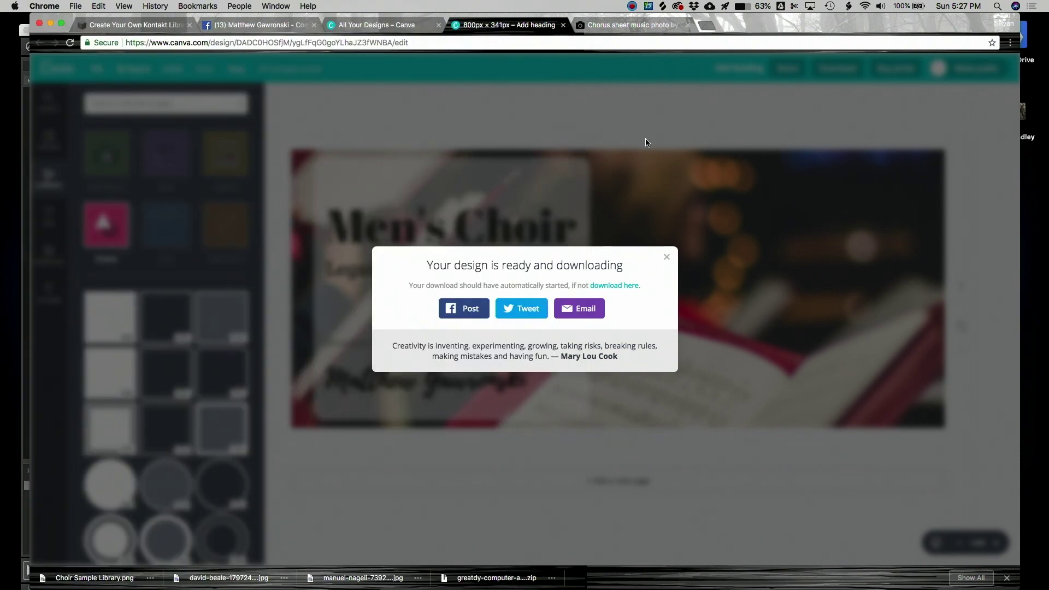
left_click(634, 116)
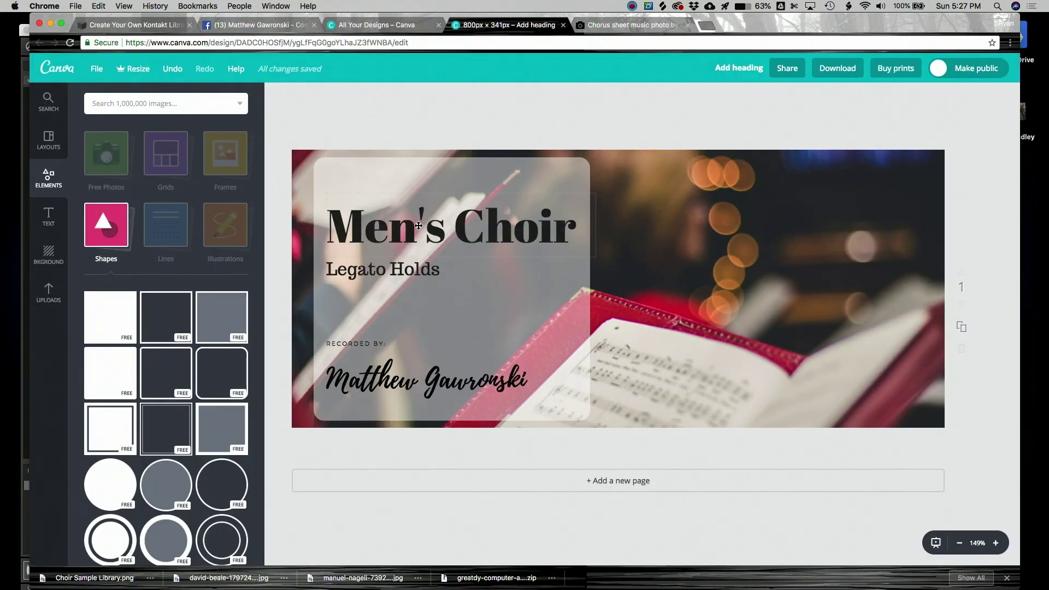
left_click(403, 238)
left_click(382, 271, "shift")
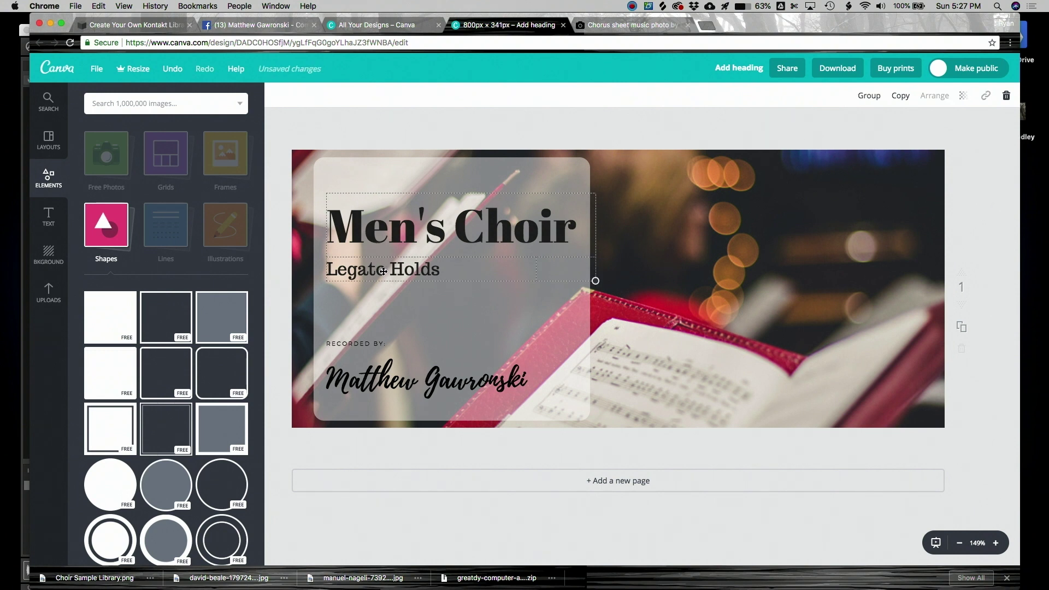
key("Down")
key("Down")
key("Down")
key("Down")
key("Down")
key("Down")
key("Down")
key("Down")
key("Down")
key("Down")
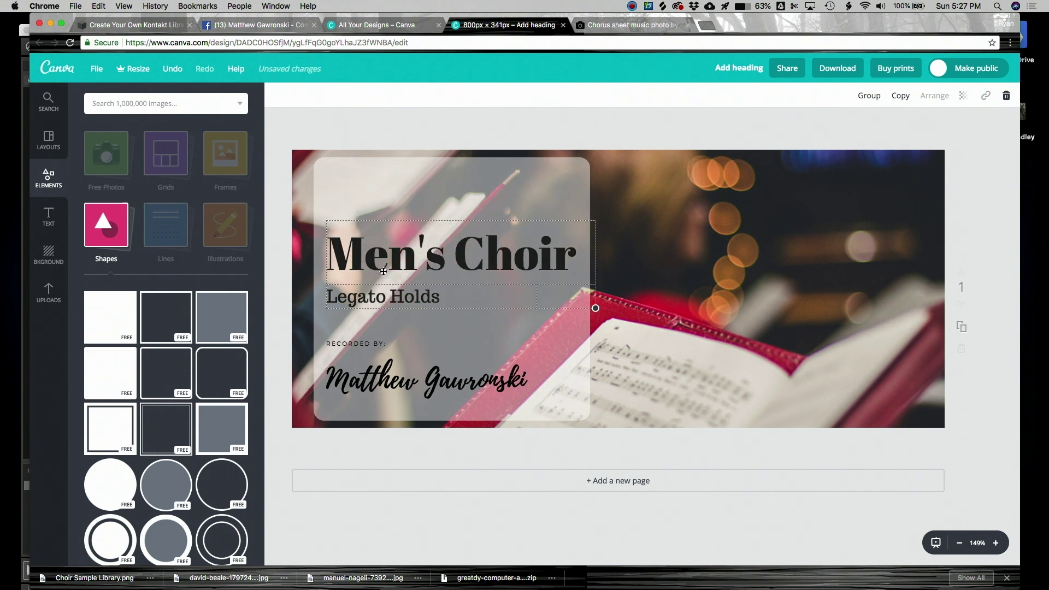
Nudge the text and translucent card left, then shift the heading group slightly right.
left_click(345, 194, "shift")
left_click(354, 383, "shift")
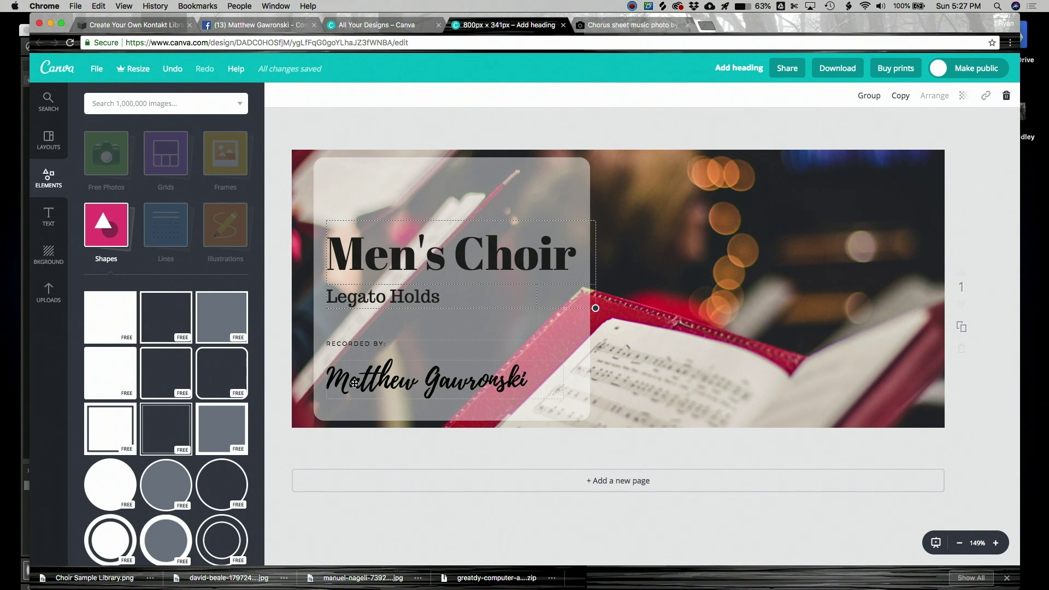
left_click(360, 346, "shift")
key("shift+Left")
key("shift+Left")
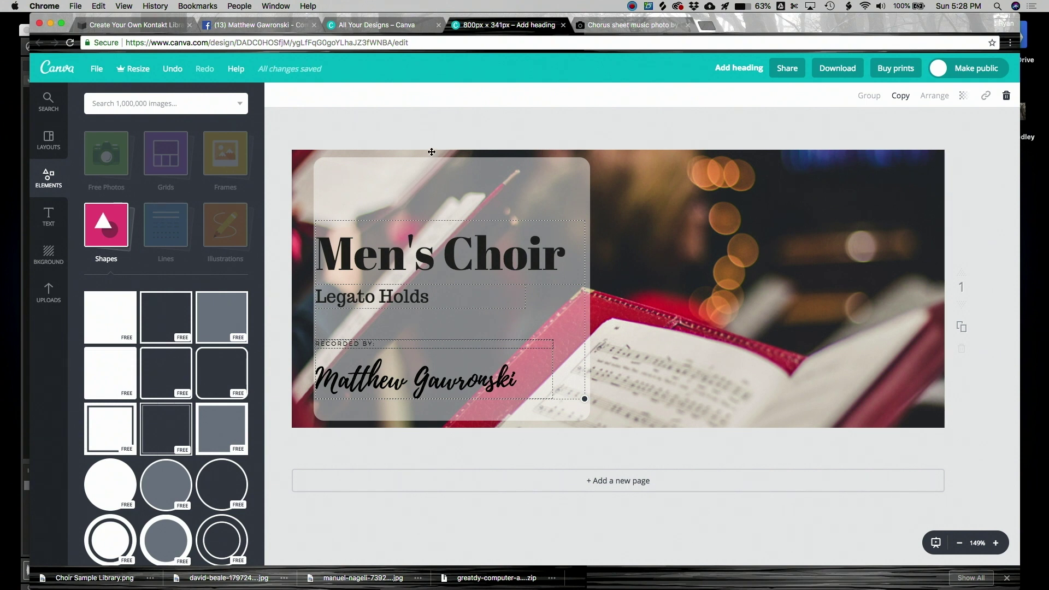
left_click(420, 170, "shift")
key("shift+Left")
key("shift+Left")
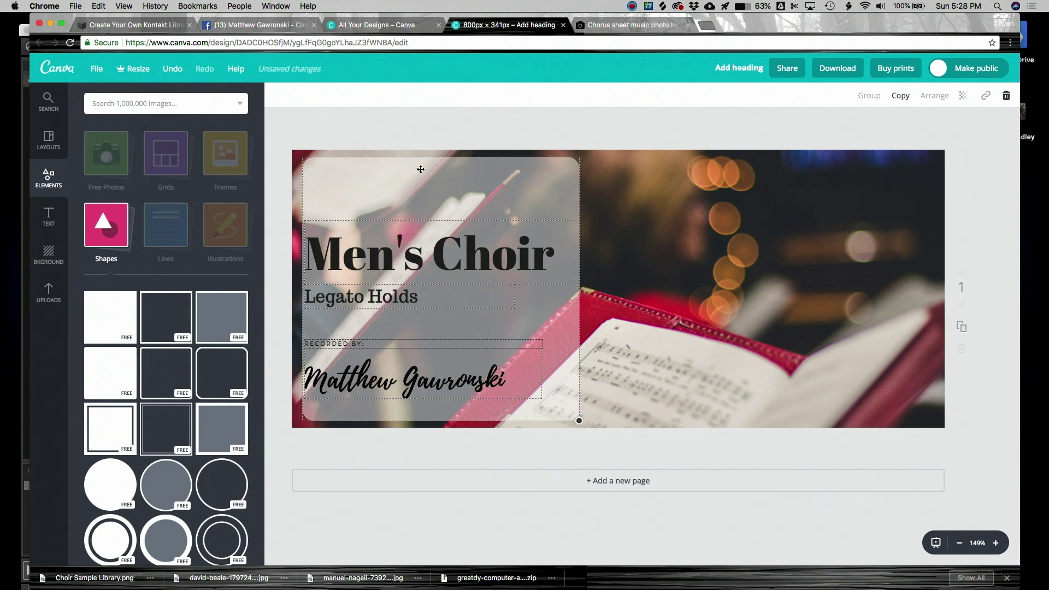
key("shift+Left")
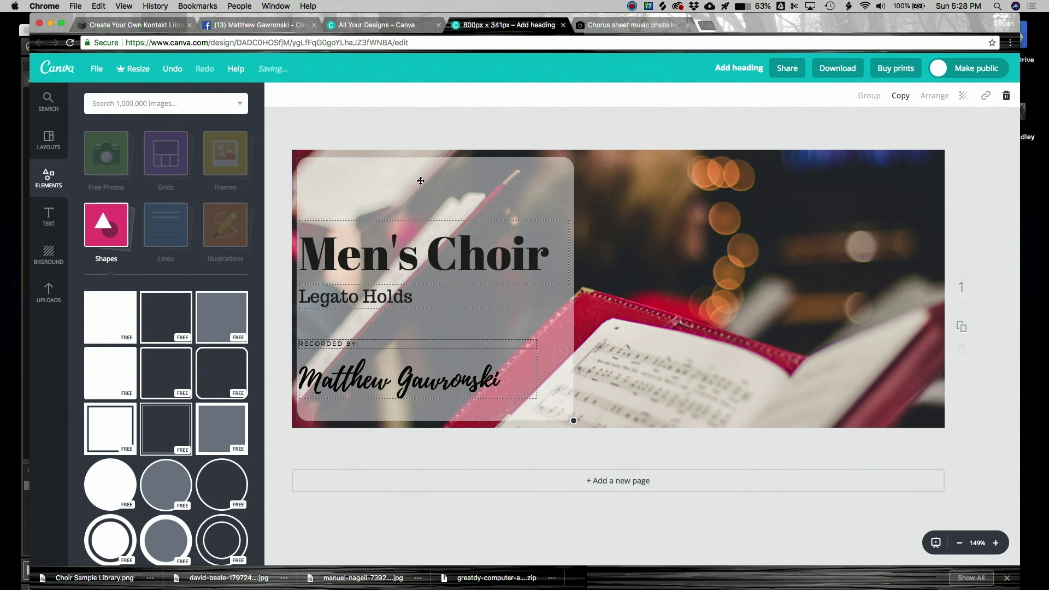
left_click(420, 181, "shift")
key("shift+Right")
key("shift+Right")
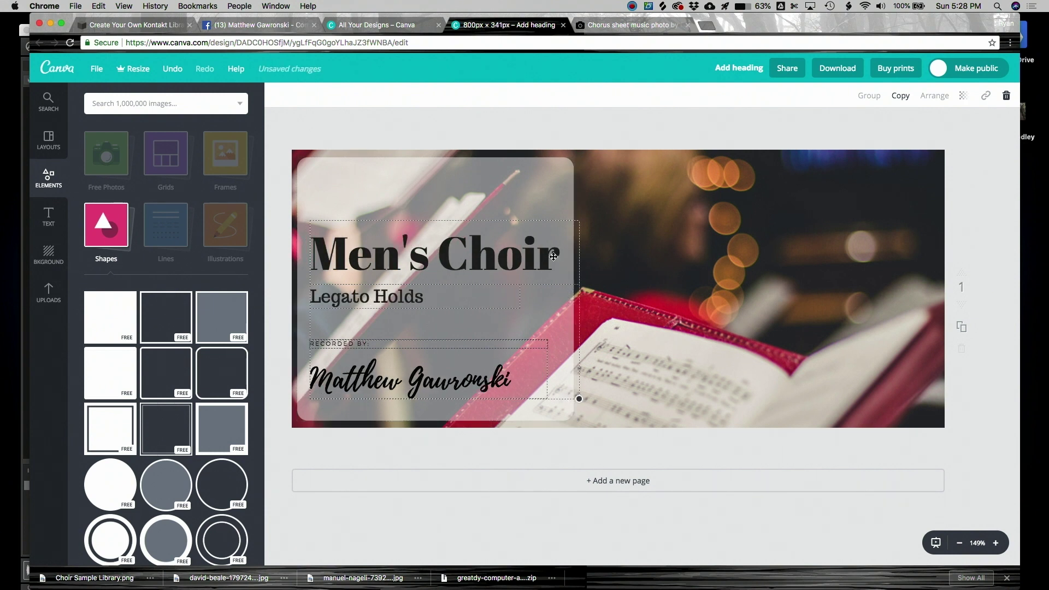
Move the background photo lower in the banner after comparing with Kontakt's wallpaper.
left_click(644, 254)
key("super+Tab")
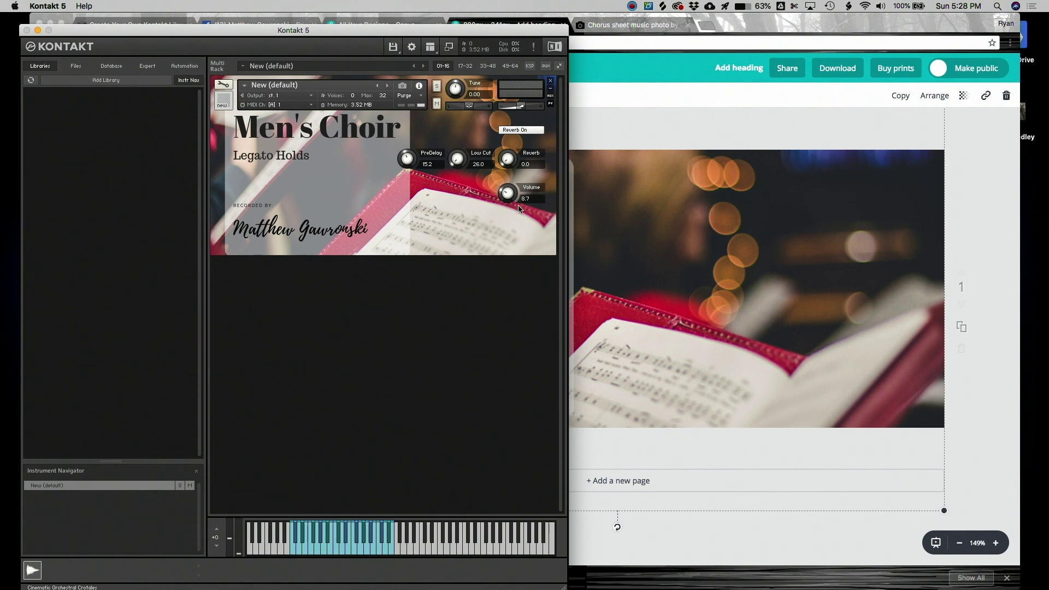
left_click(717, 255)
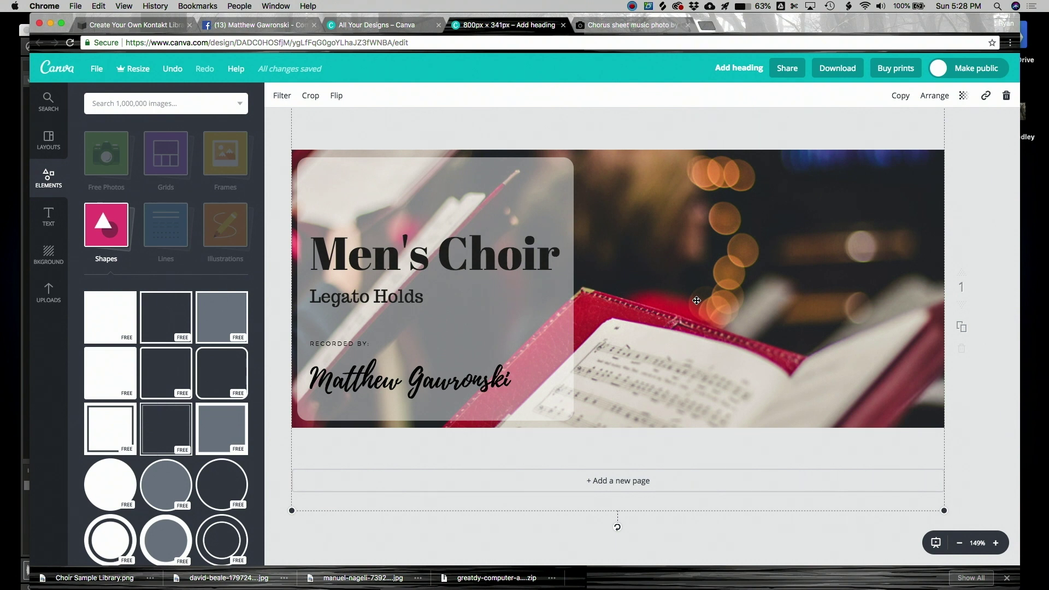
left_click_drag(697, 300, 693, 318)
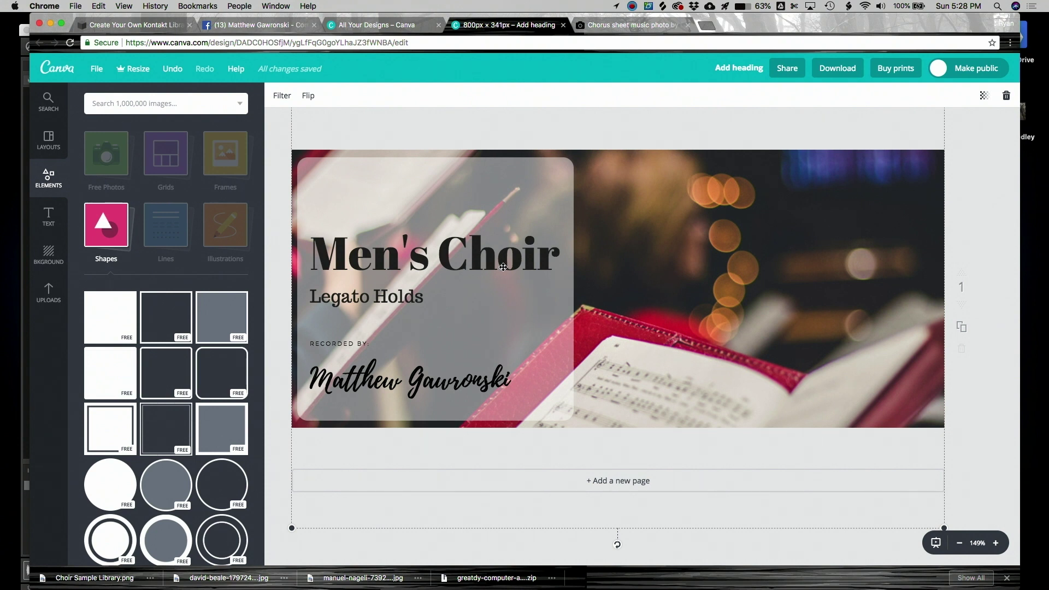
Change the RECORDED BY: caption's font size to 6, trying size 8 first.
key("super+Tab")
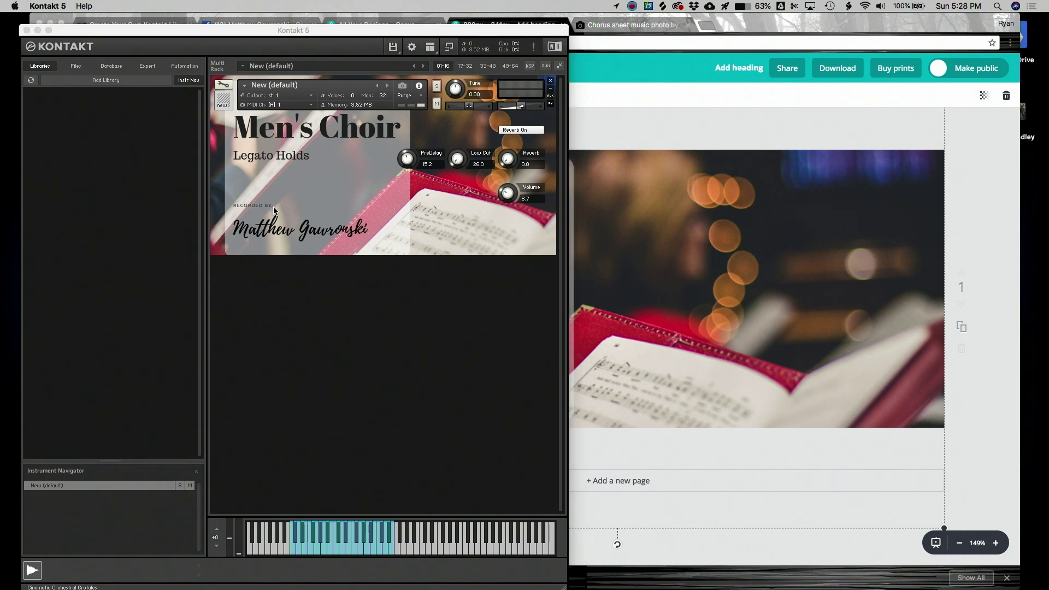
key("super+Tab")
left_click(327, 345)
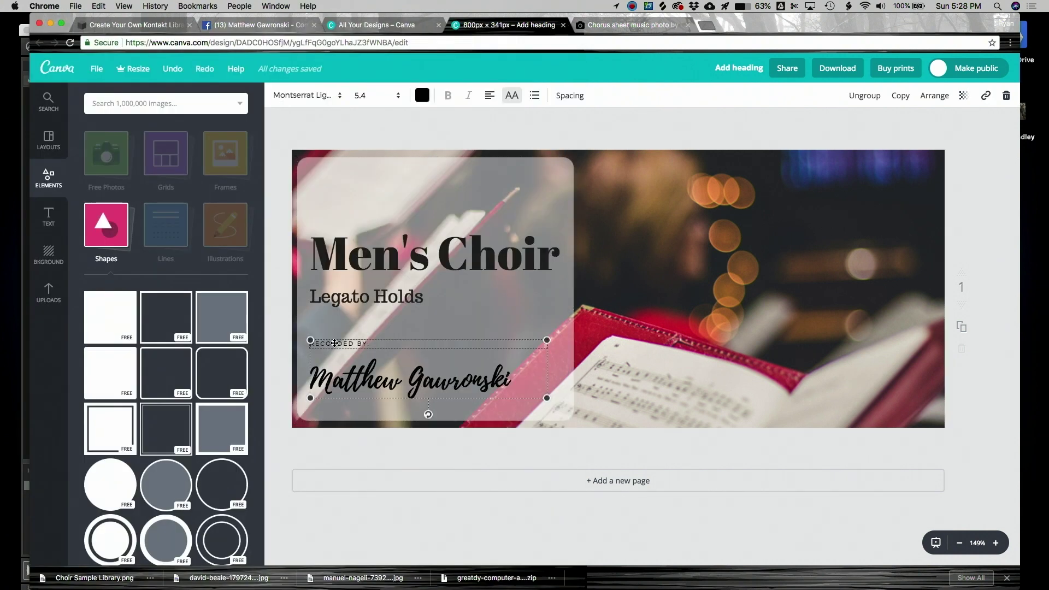
left_click(336, 343)
left_click(398, 95)
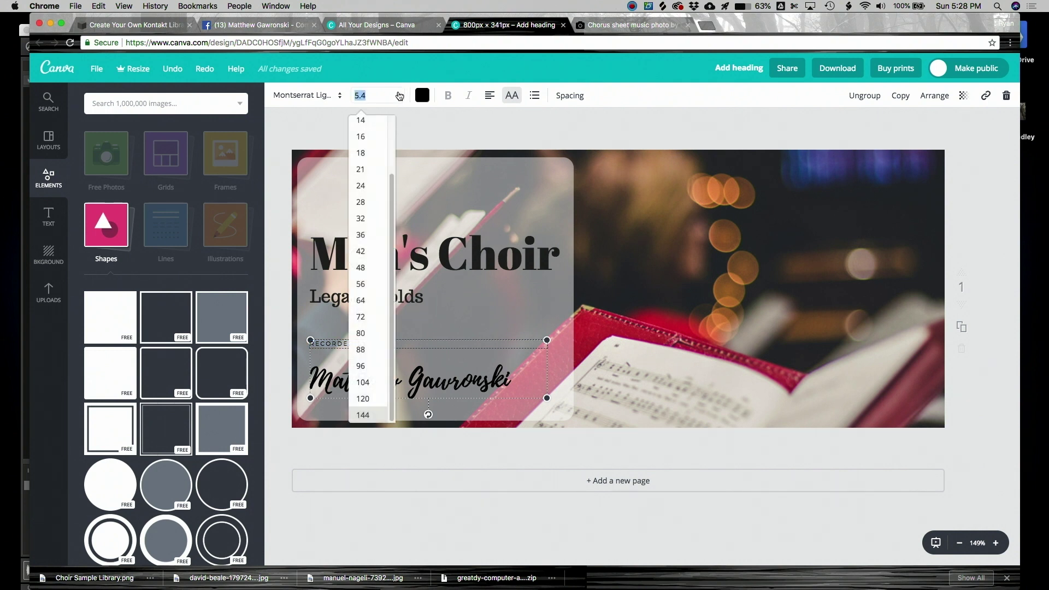
scroll(381, 135, "up", 3)
left_click(375, 141)
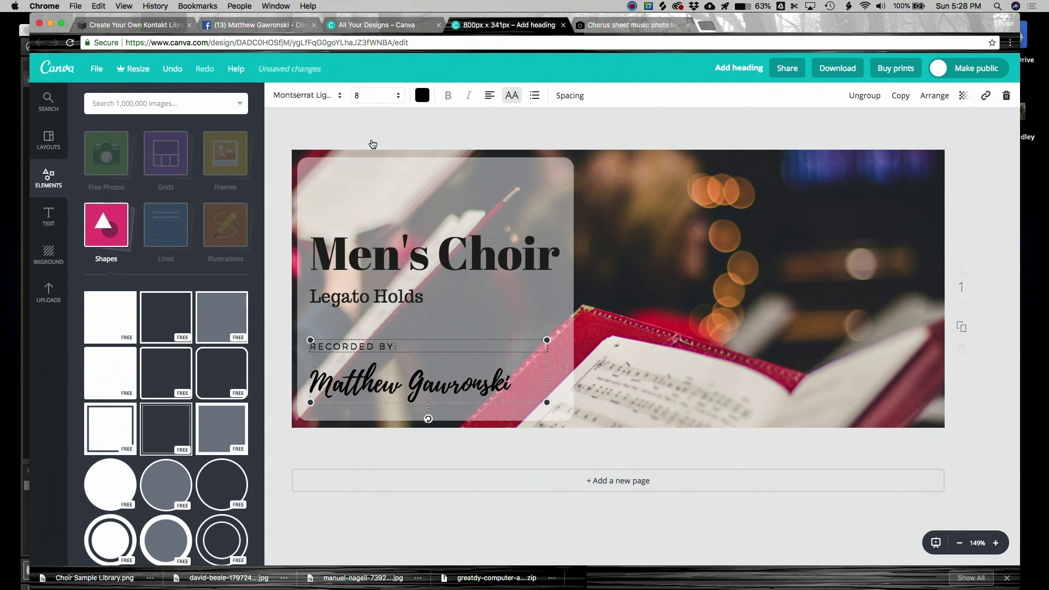
left_click(398, 97)
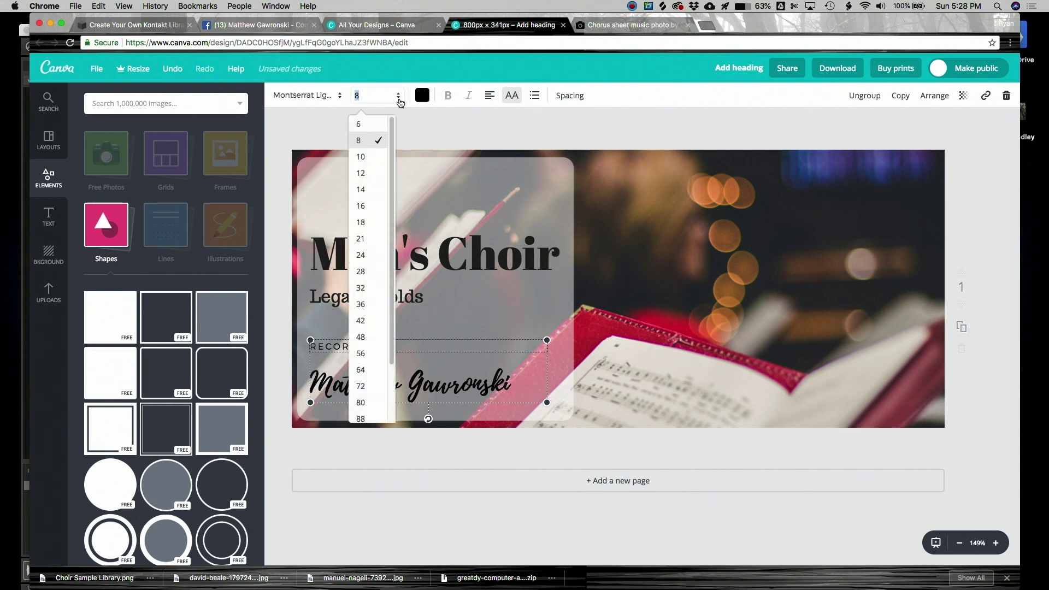
left_click(371, 130)
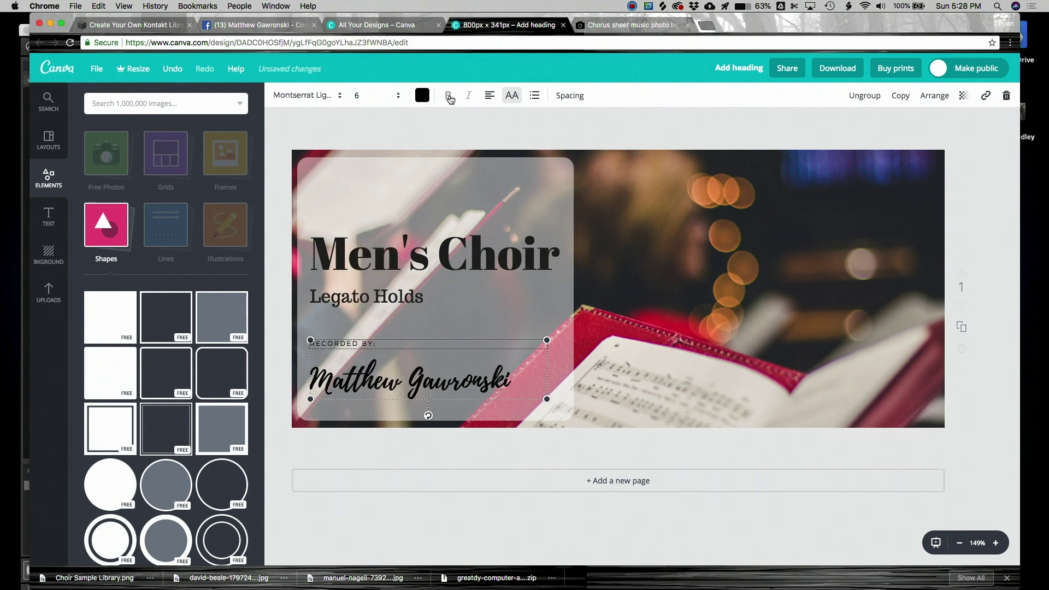
triple_click(350, 343)
left_click(396, 342)
left_click(835, 70)
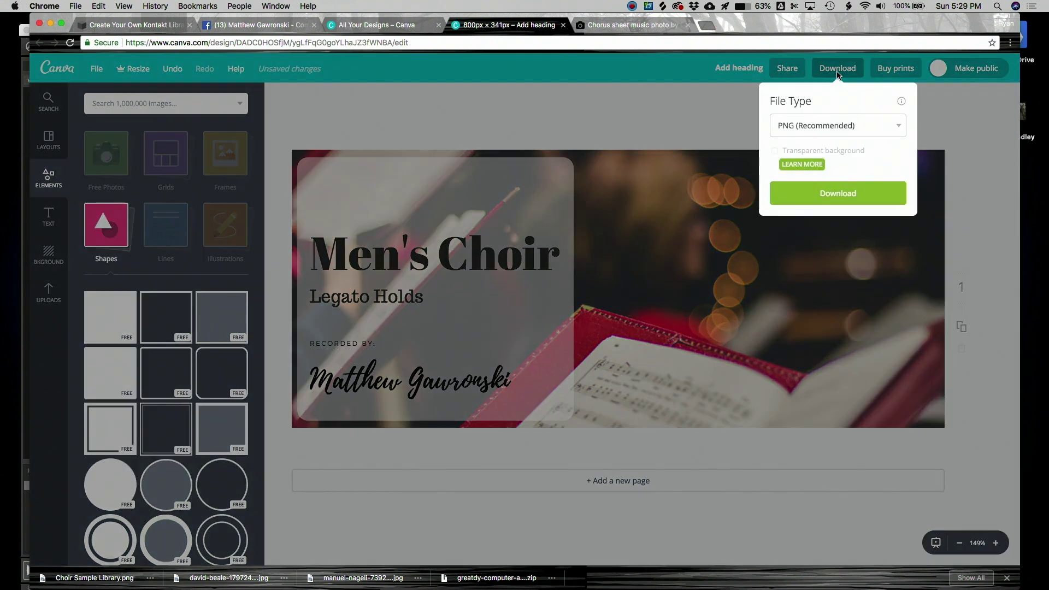
Download the revised banner as a PNG named 'Choir Sample Library_1' into Downloads.
left_click(834, 191)
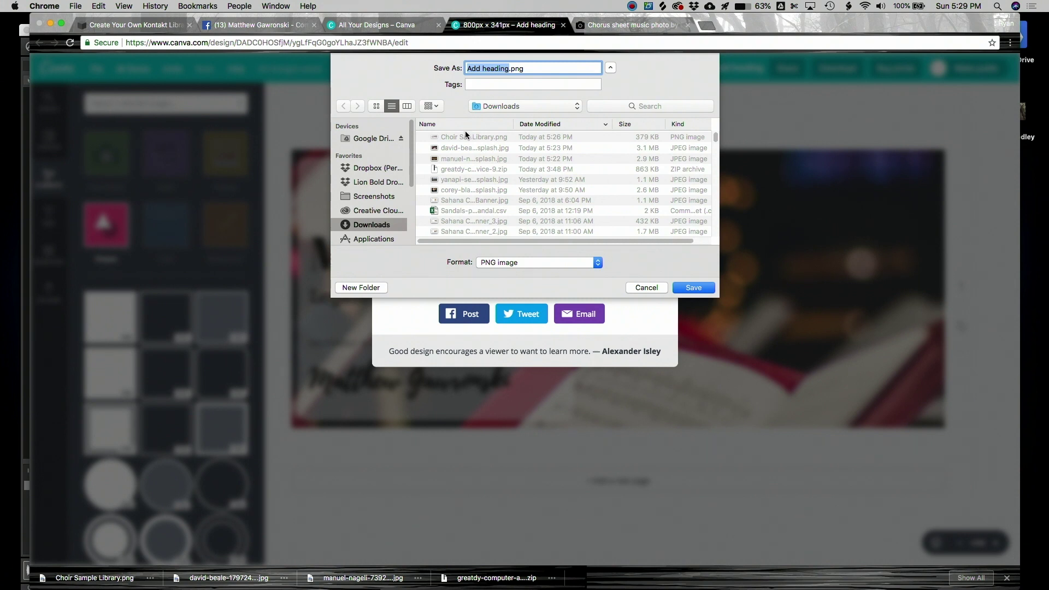
left_click(462, 135)
left_click(536, 70)
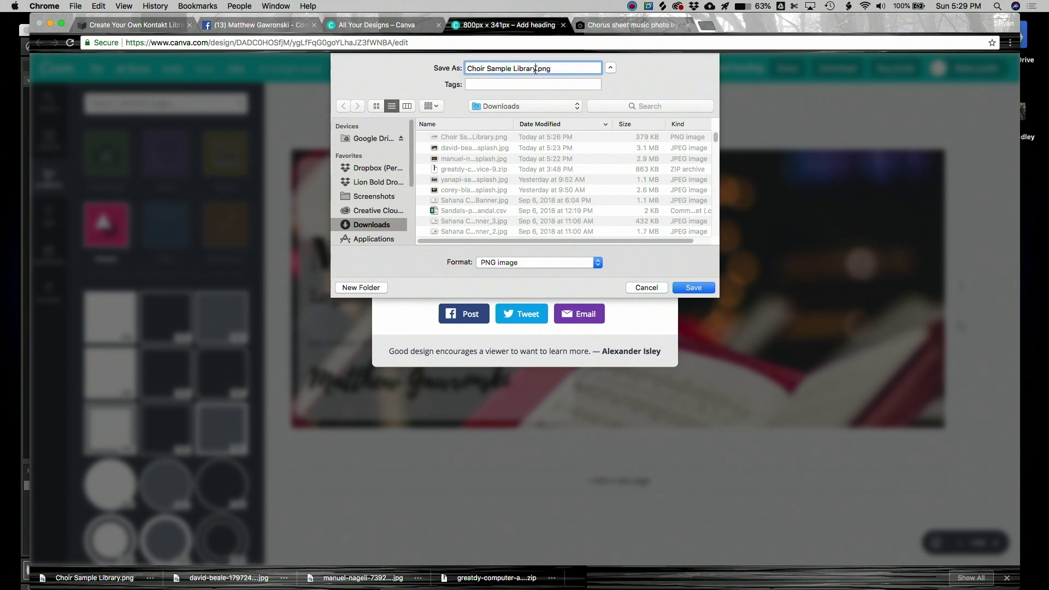
type("_1")
left_click(686, 288)
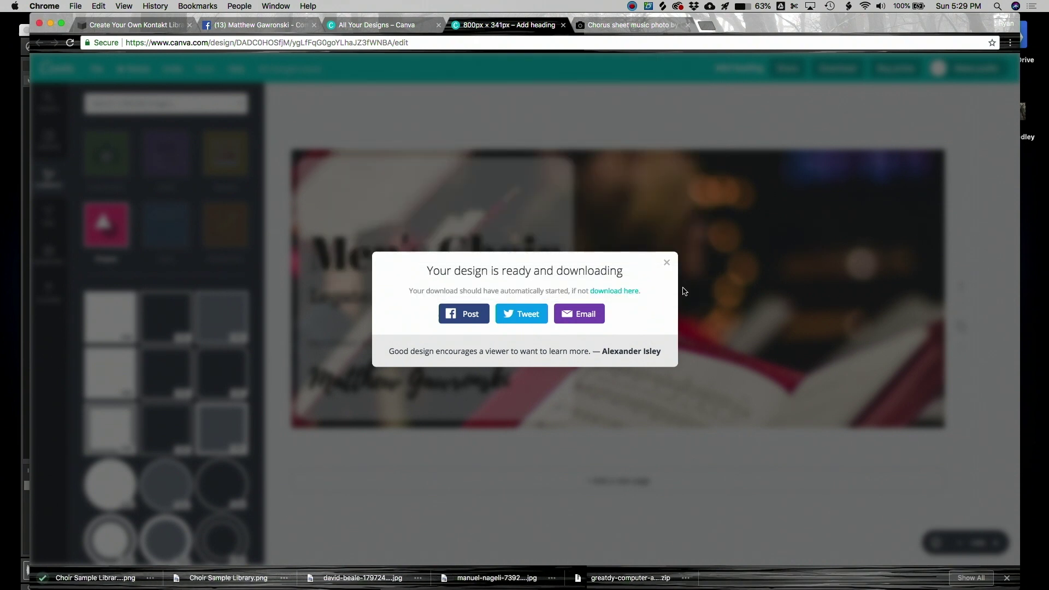
In Kontakt's Instrument Options, set the wallpaper to Choir Sample Library_1.png and close the dialog.
left_click(26, 209)
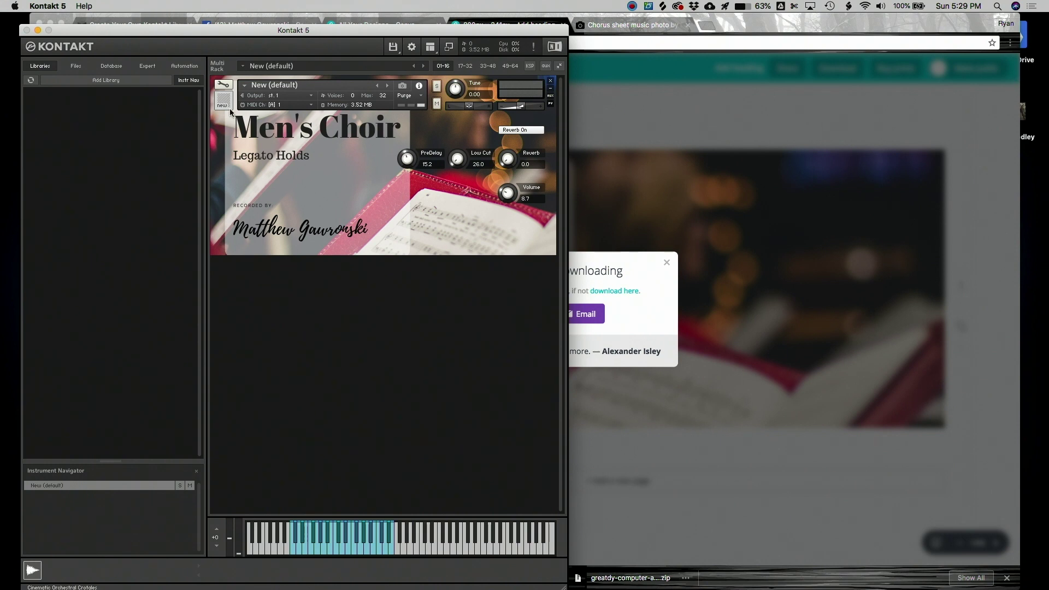
left_click(225, 86)
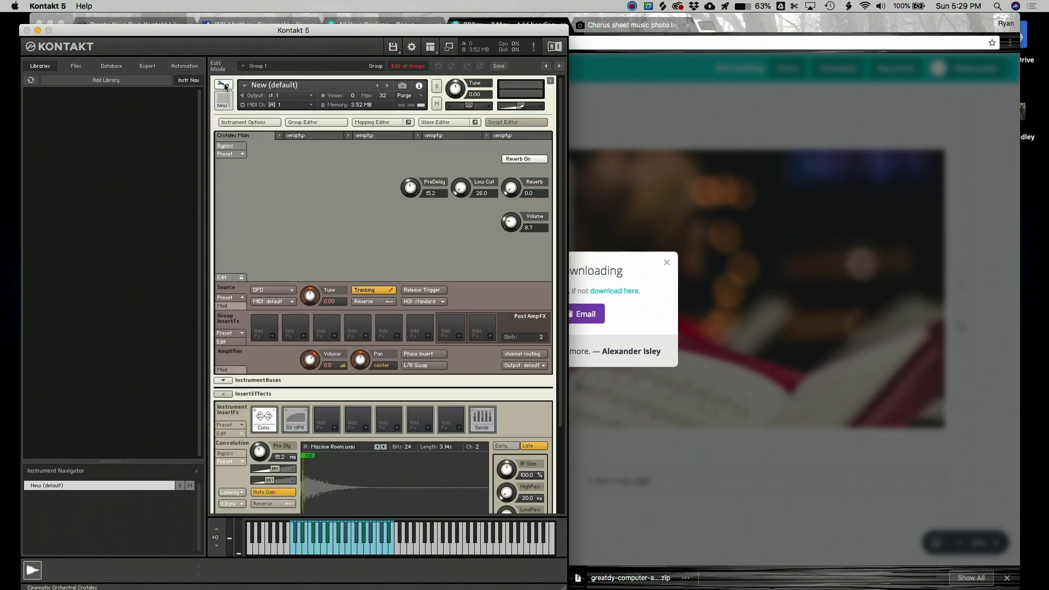
left_click(238, 121)
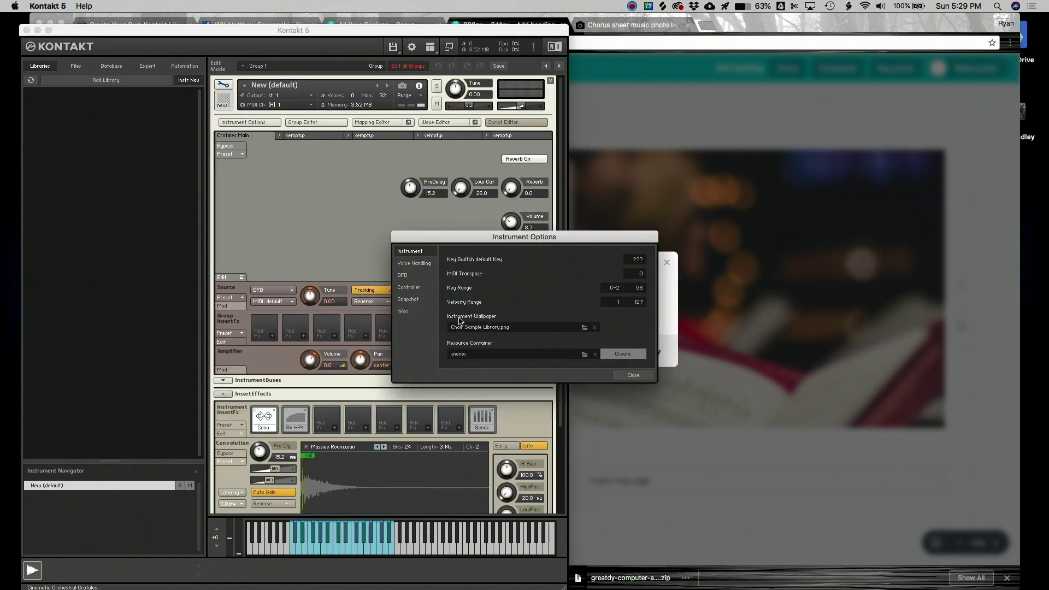
left_click(498, 328)
left_click(555, 307)
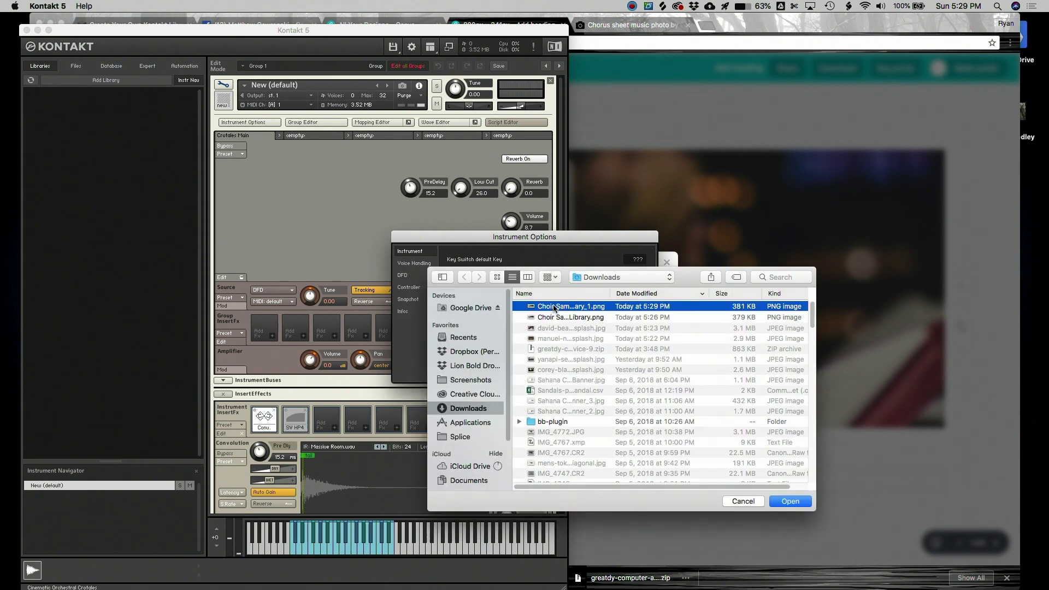
left_click(785, 502)
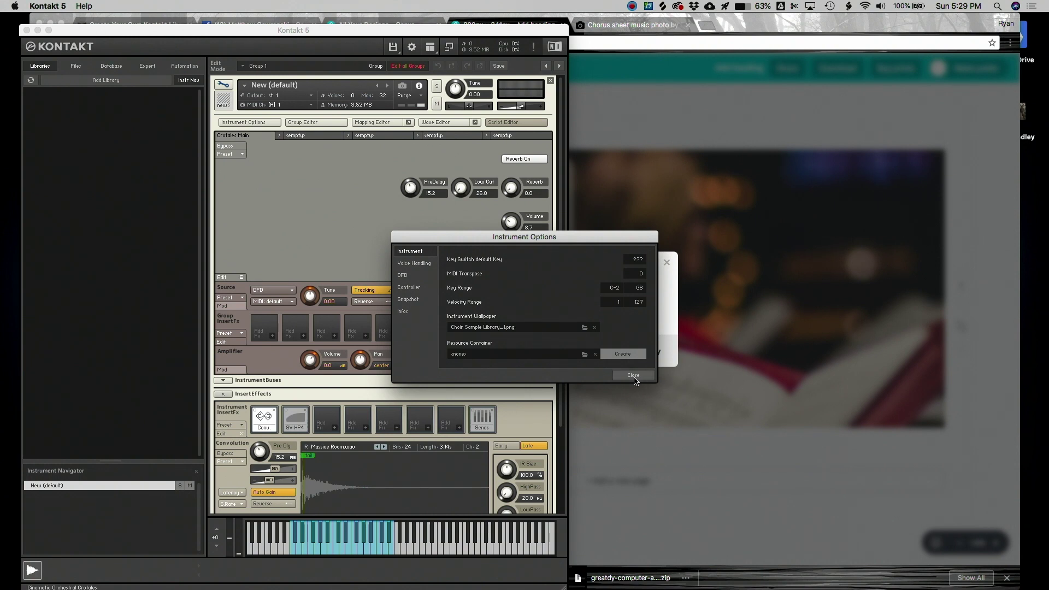
left_click(633, 376)
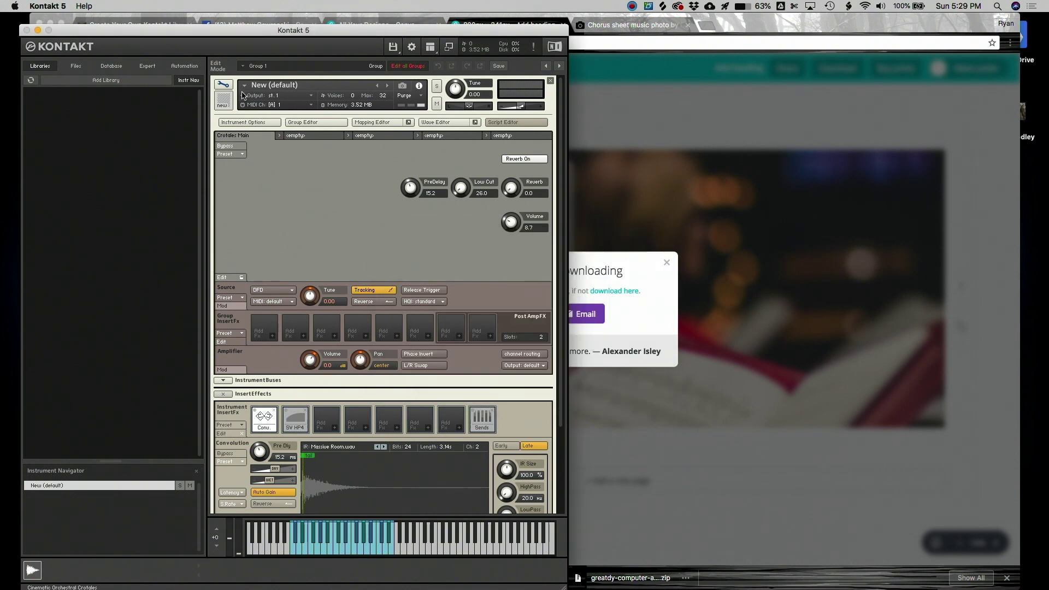
Exit Edit Mode, then save the second Canva export as Choir Sample Library_2.png.
left_click(224, 86)
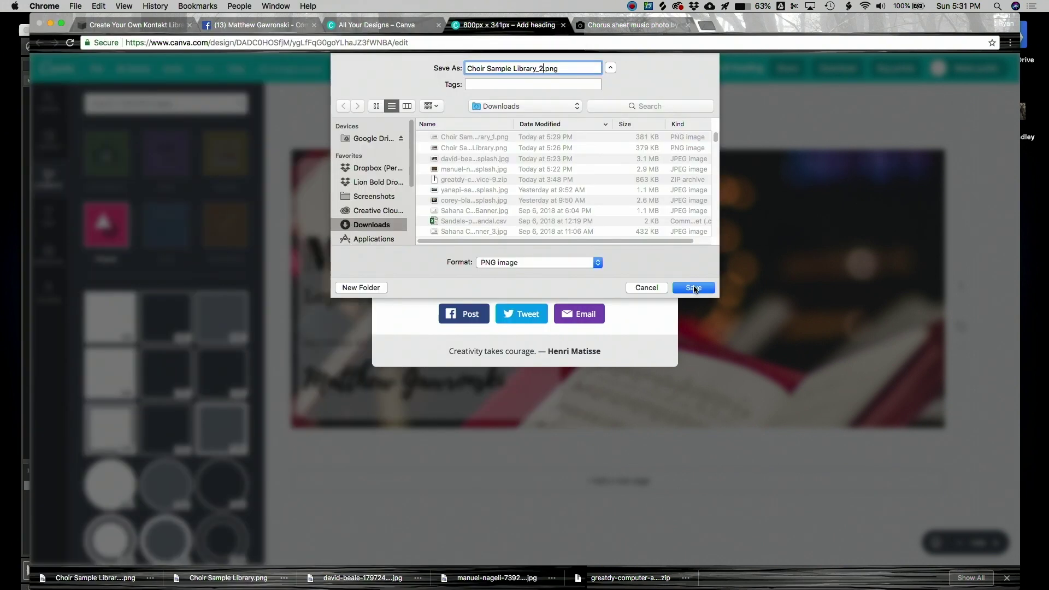
left_click(693, 288)
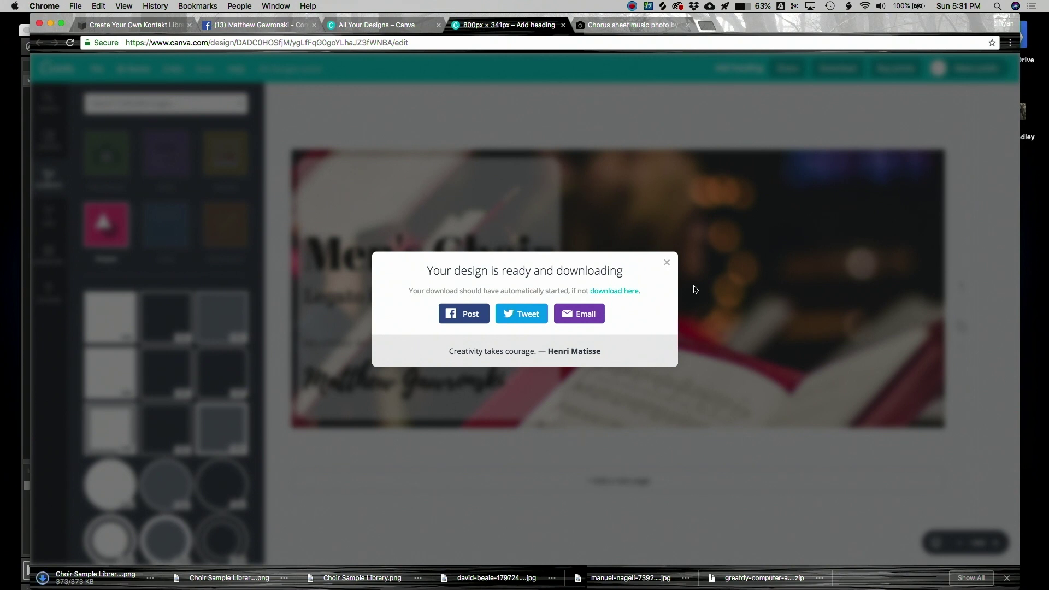
key("super+Tab")
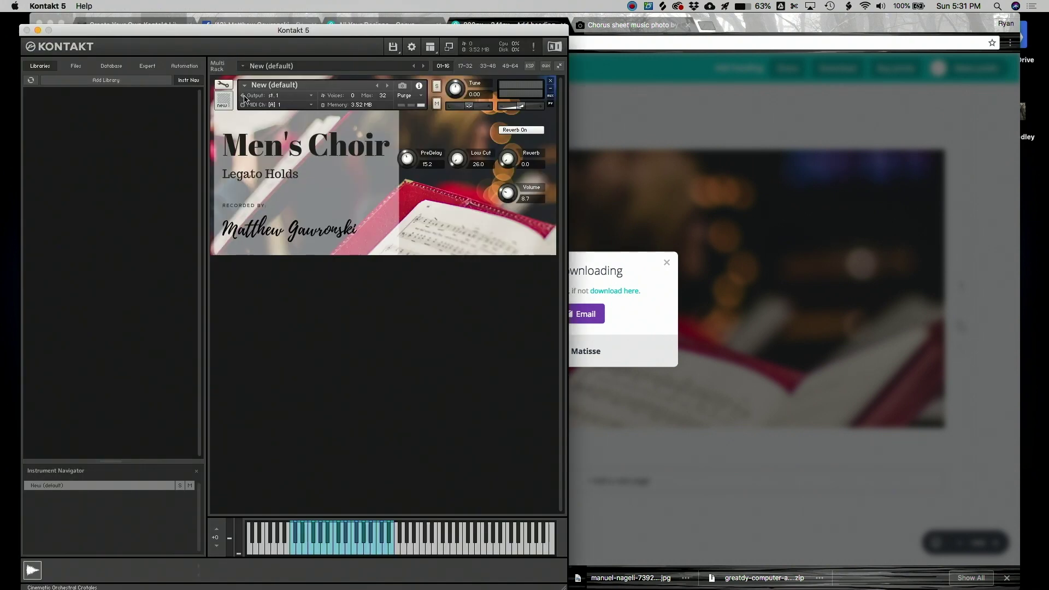
Set Choir Sample Library_2.png as the wallpaper in Instrument Options, then return to normal view.
left_click(223, 85)
left_click(233, 124)
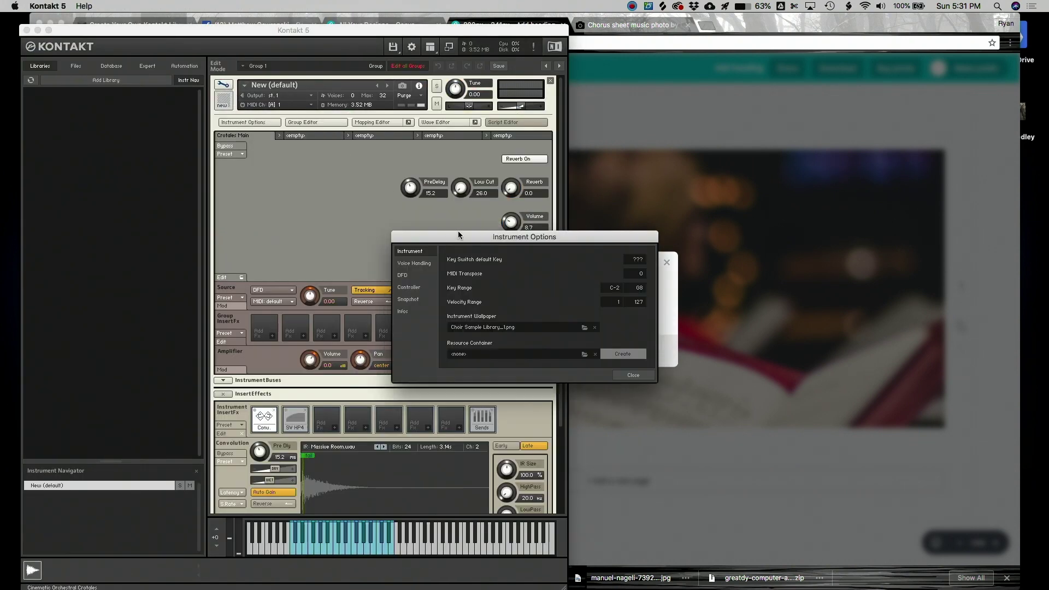
left_click(614, 354)
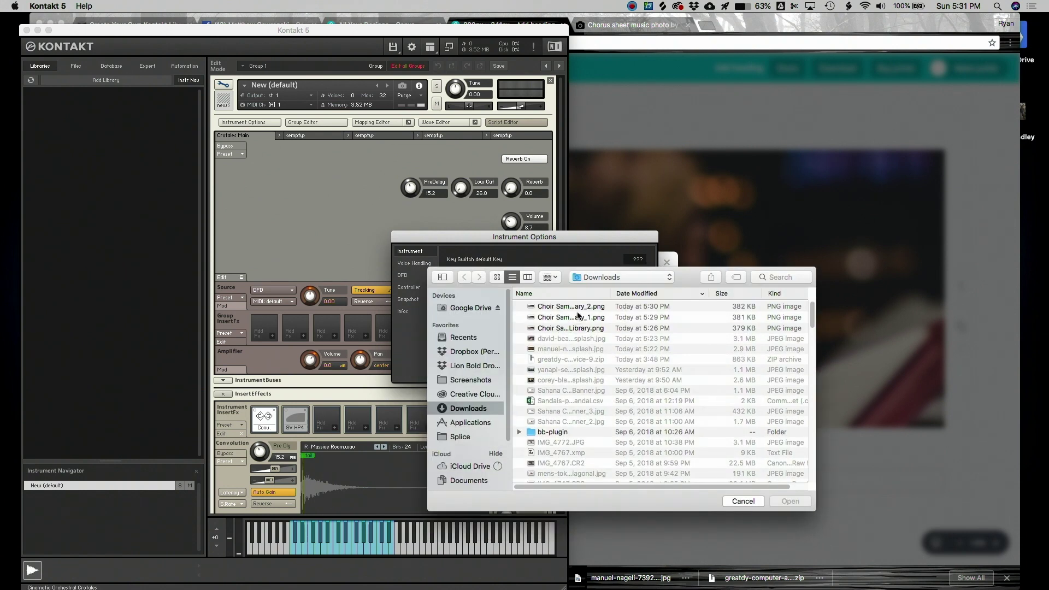
left_click(580, 307)
double_click(580, 309)
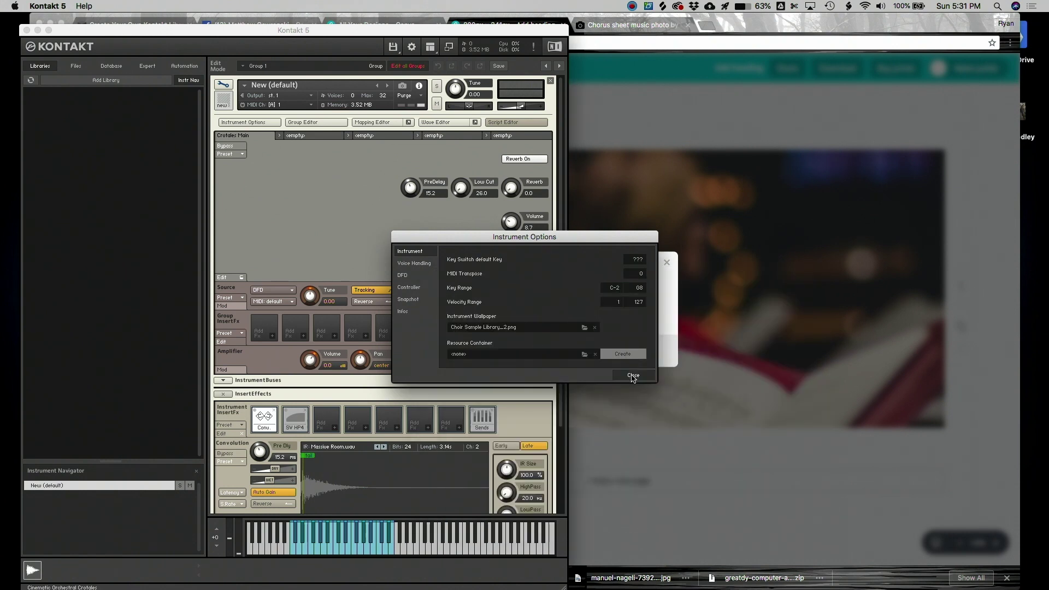
left_click(634, 370)
left_click(224, 85)
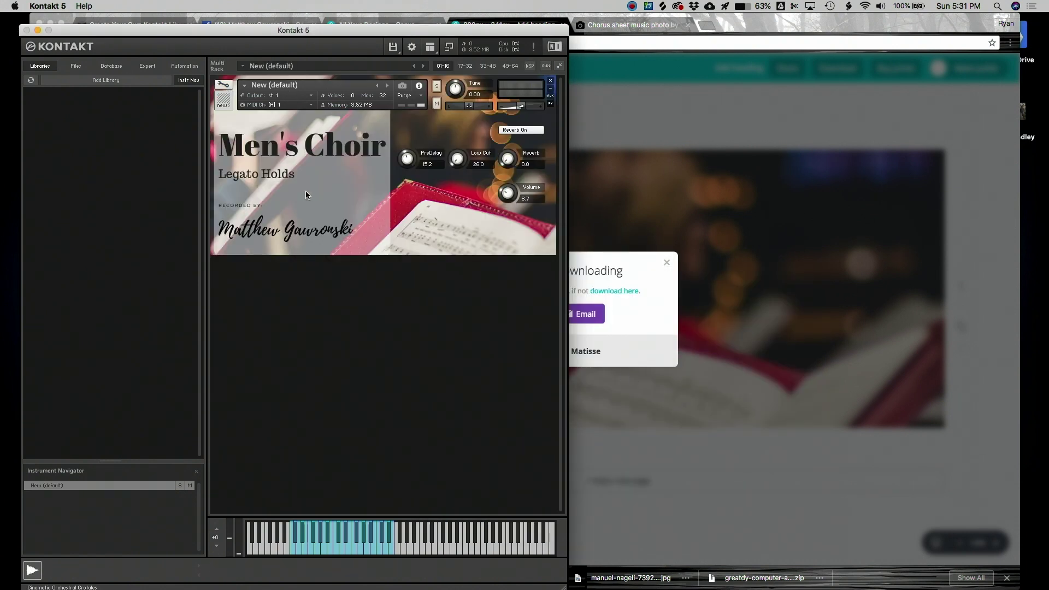